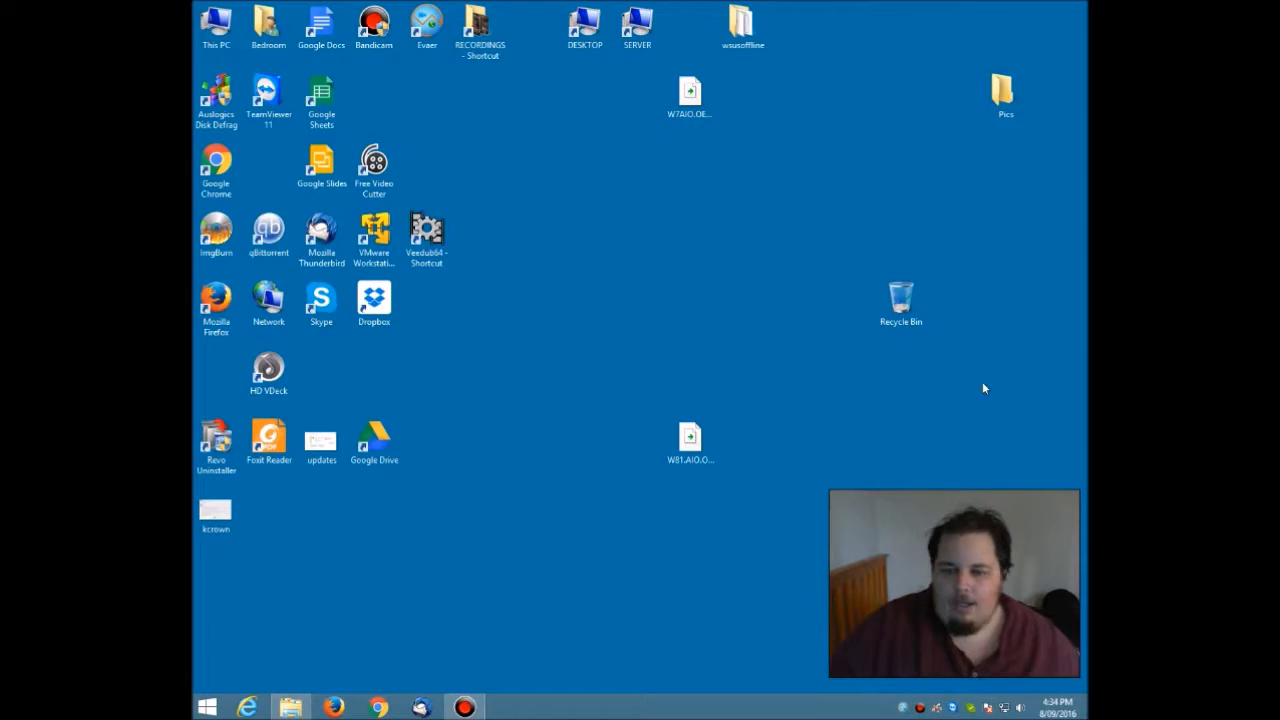
Step: Look up the Hyper-V entry in the list of optional Windows features and leave without changing any feature
click(208, 707)
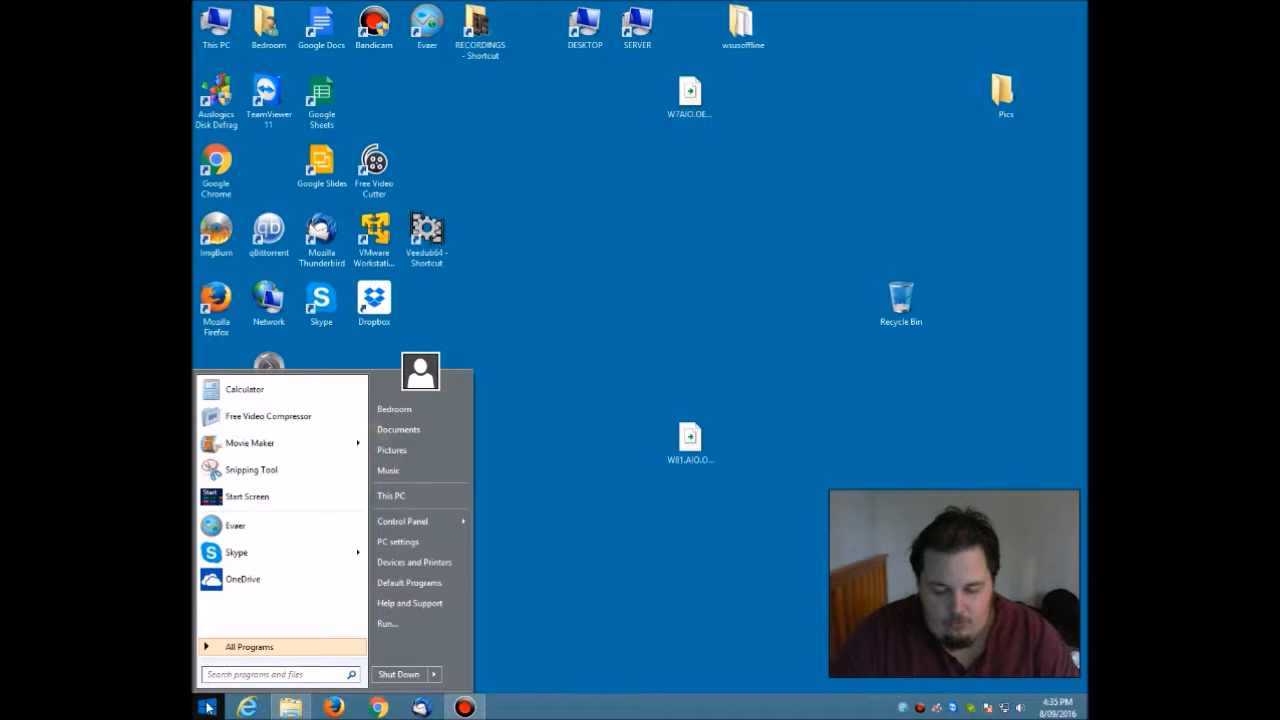
text(programs)
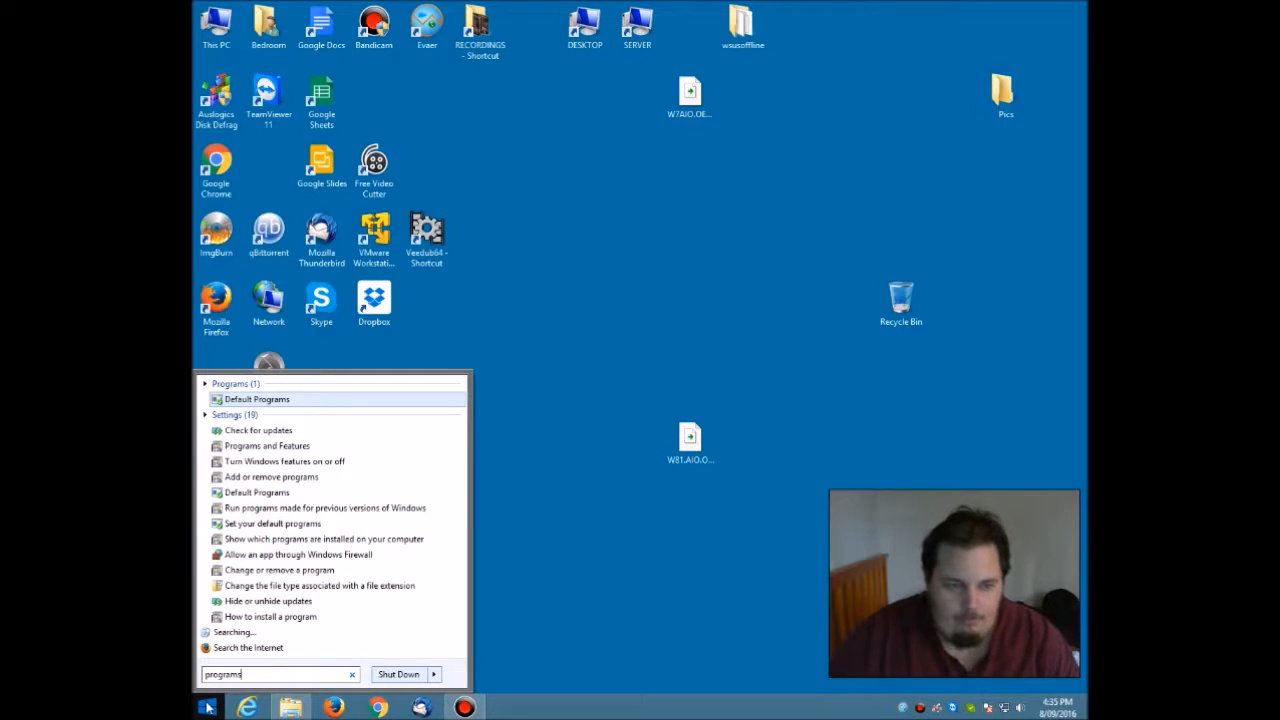
click(283, 463)
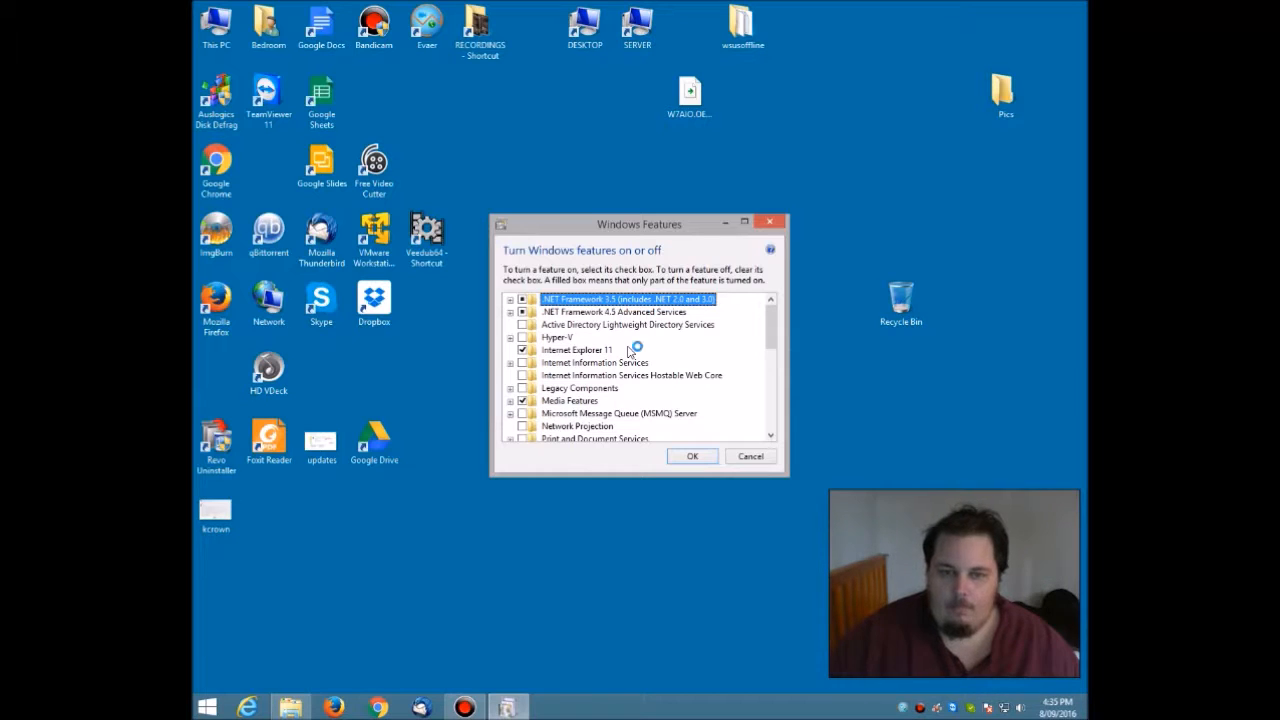
key(super+plus)
drag(421, 193, 715, 371)
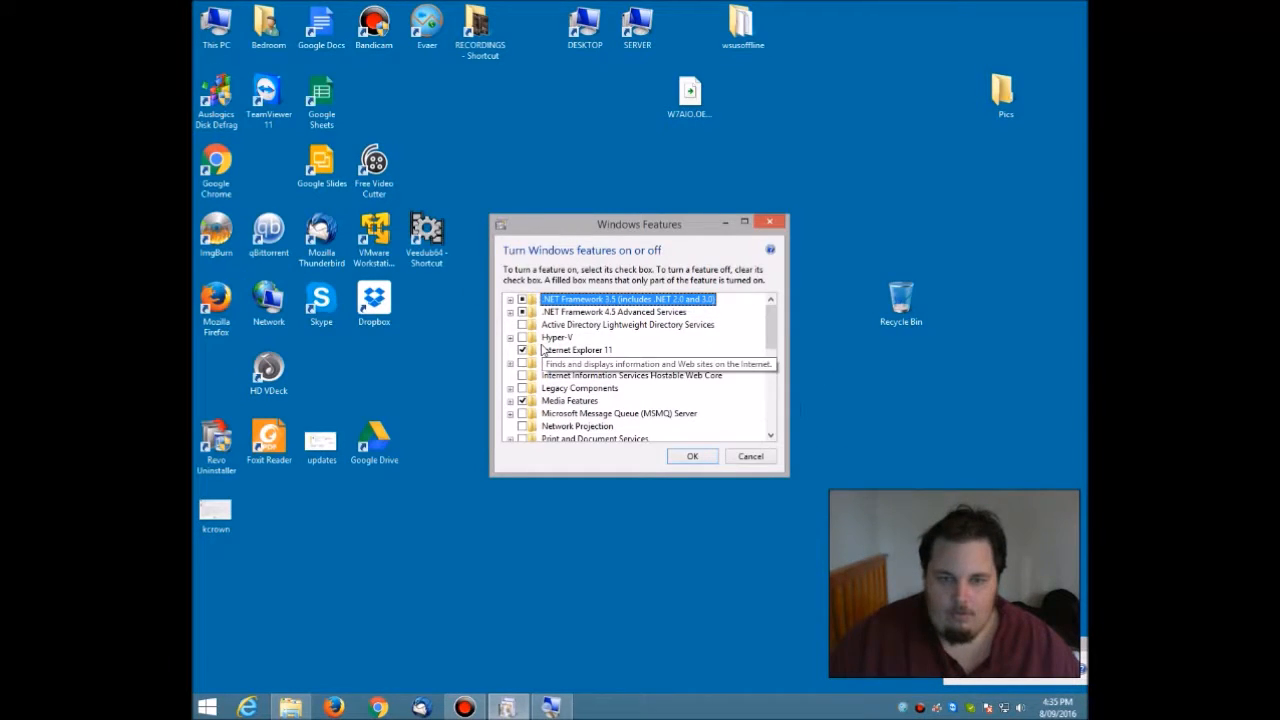
key(super+plus)
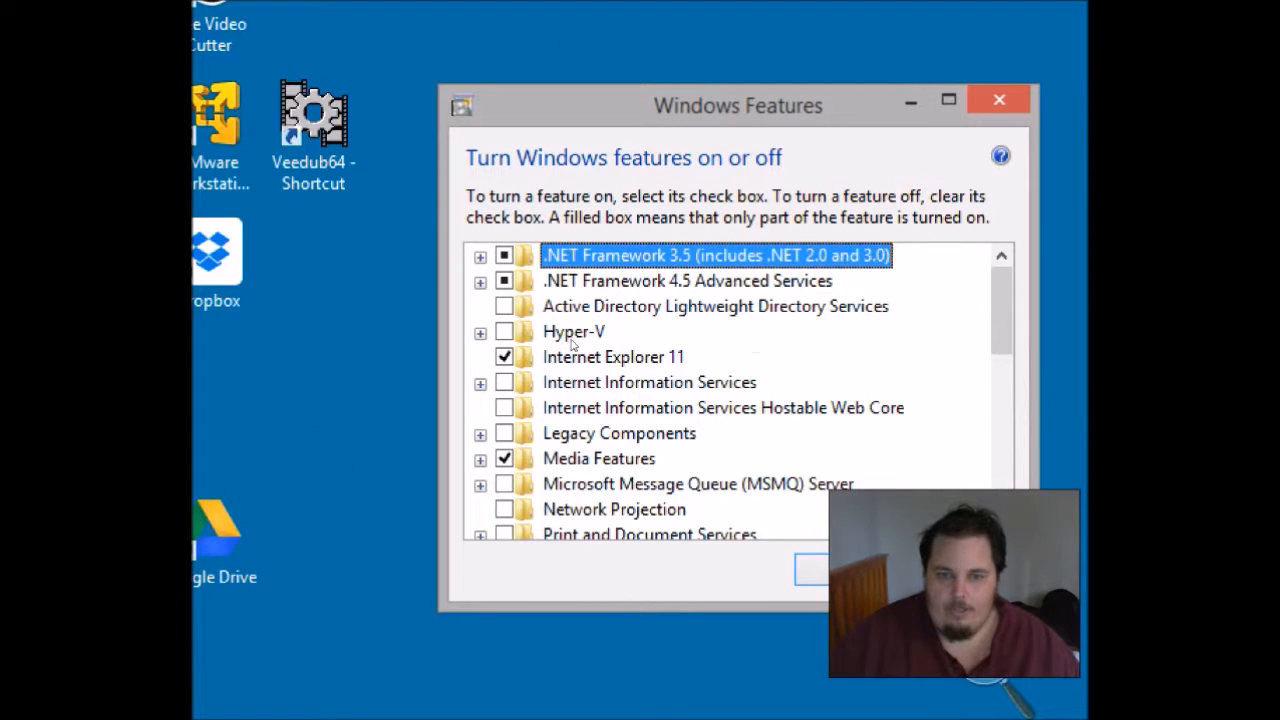
click(566, 340)
key(super+minus)
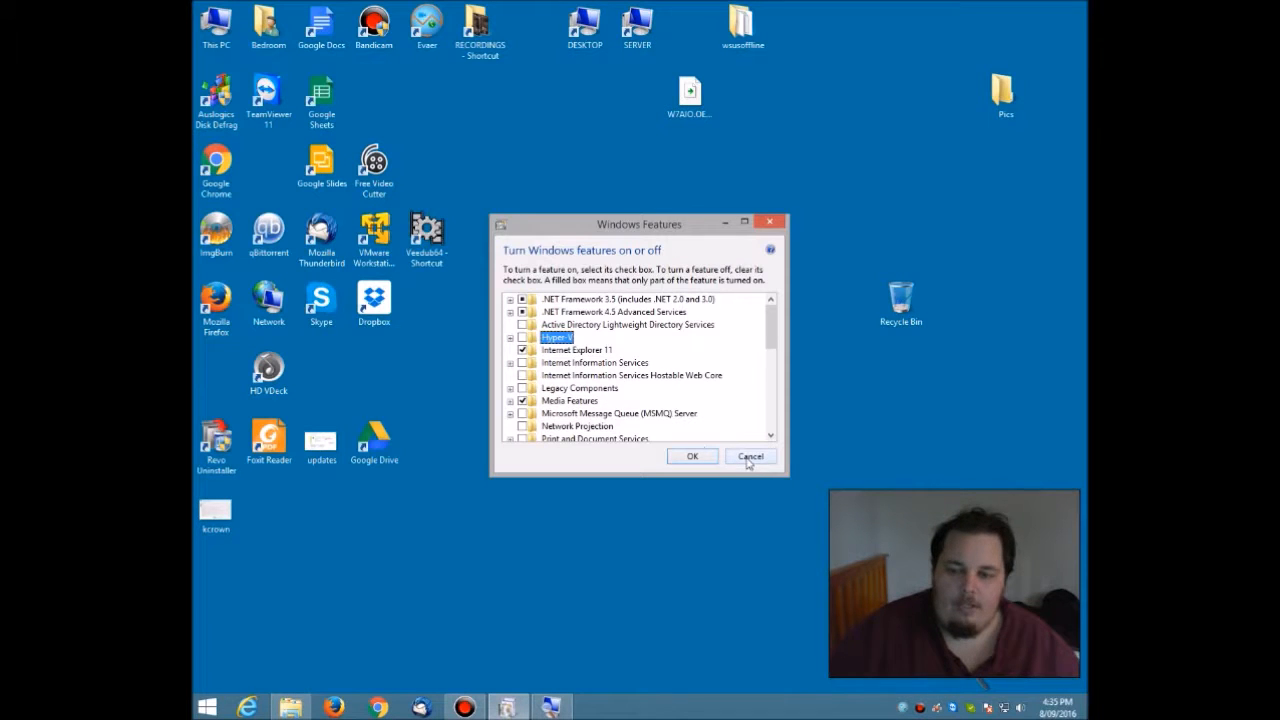
click(749, 457)
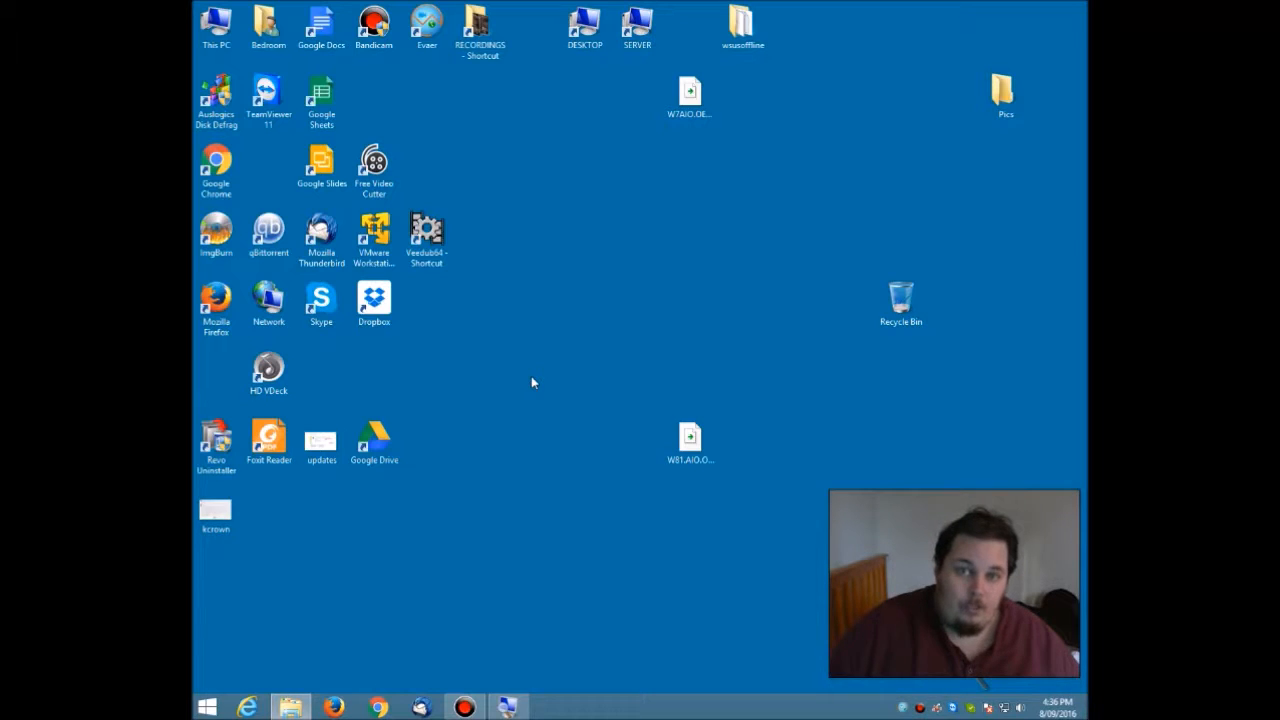
Step: Open VMware Workstation 12 Player, view the Windows 8.1 virtual machine's summary and return to the home page
double_click(375, 240)
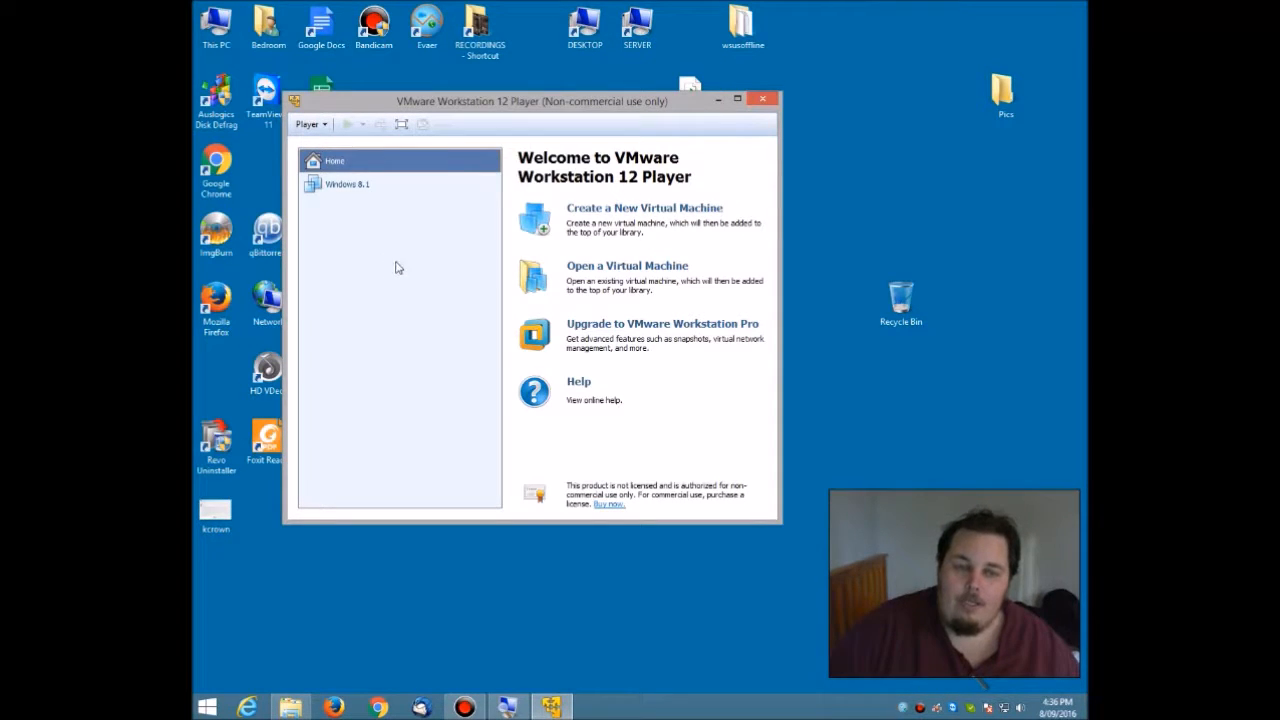
click(341, 187)
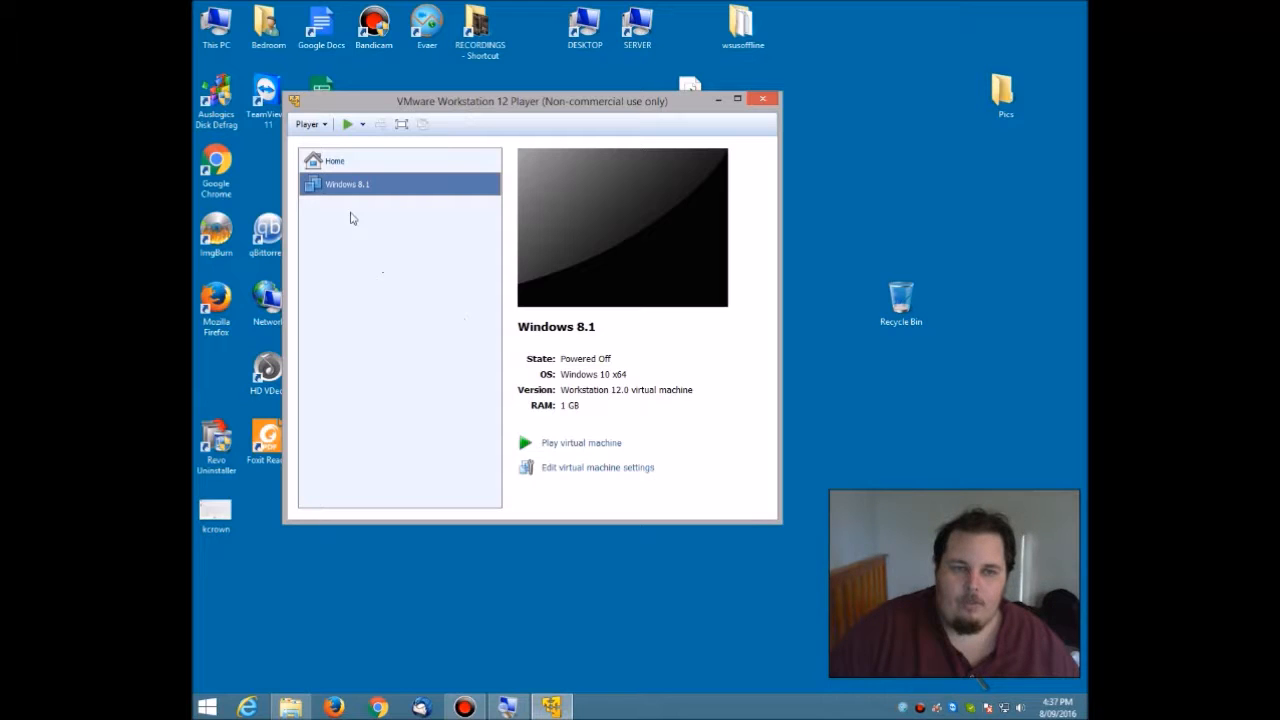
click(335, 162)
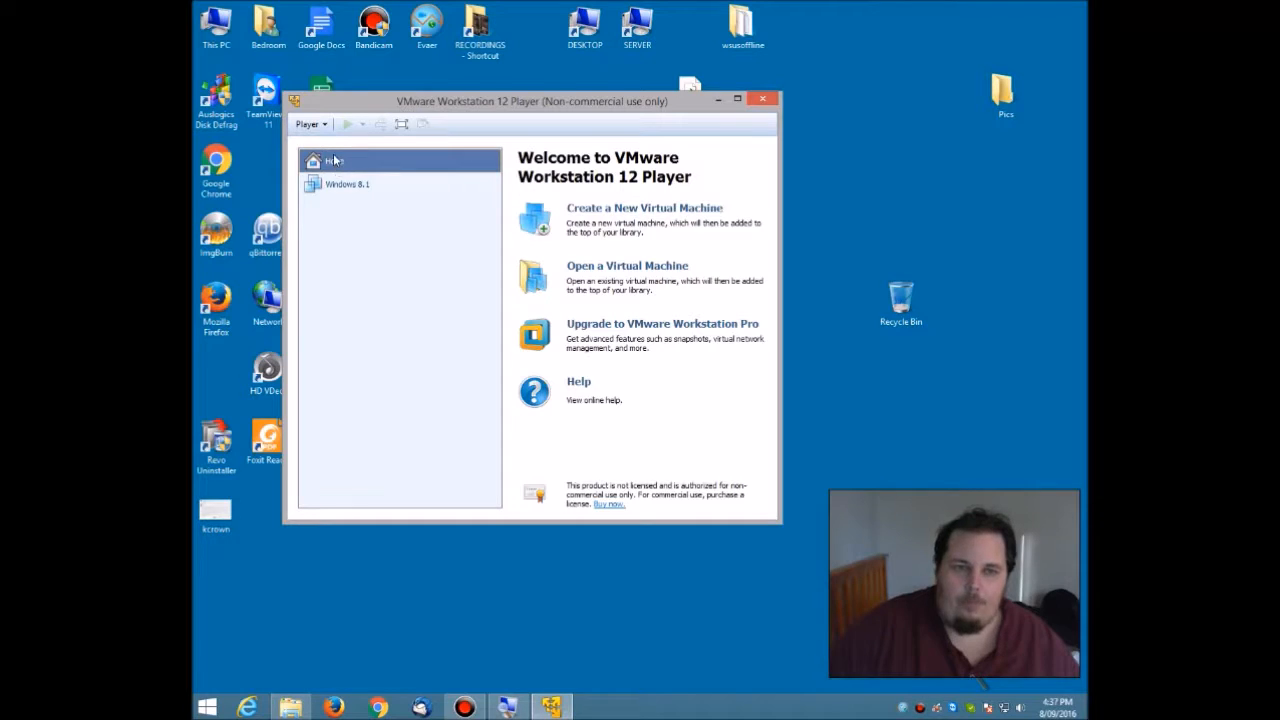
Step: Start creating a new virtual machine and choose the desktop file W7AIO.OEM.ESD.en-US.July2016 as its installer disc image
click(587, 219)
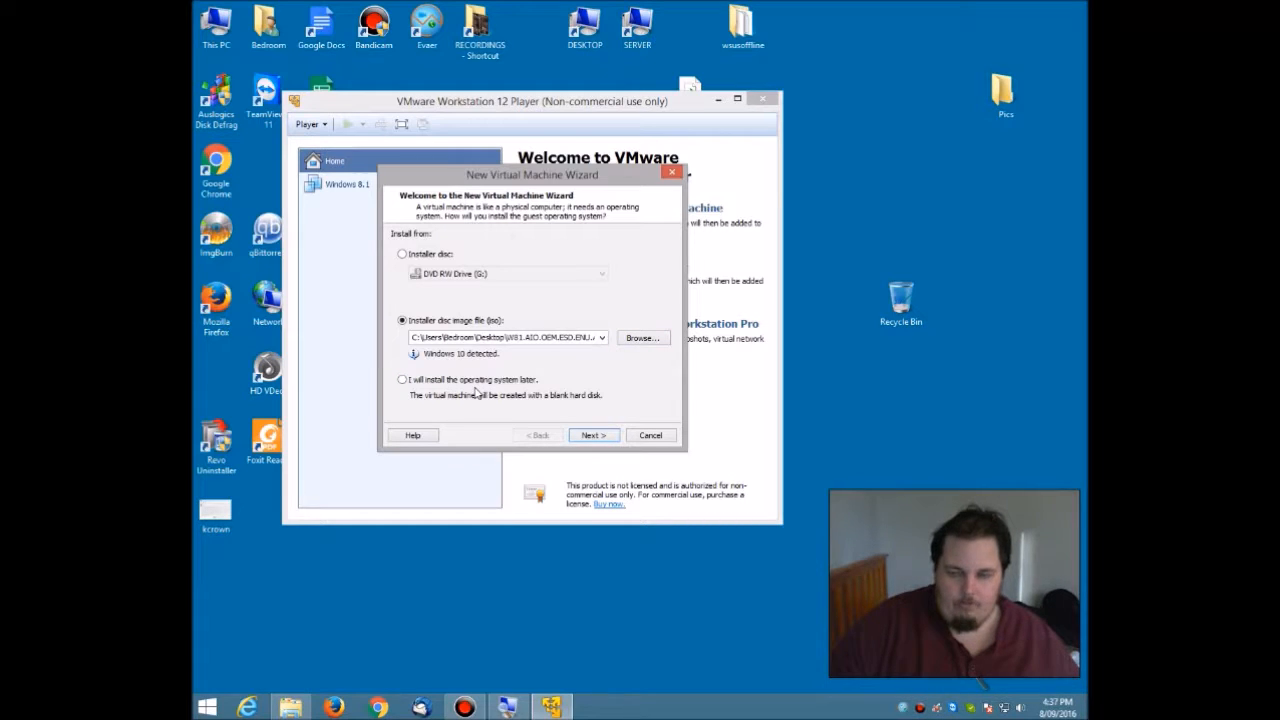
click(641, 338)
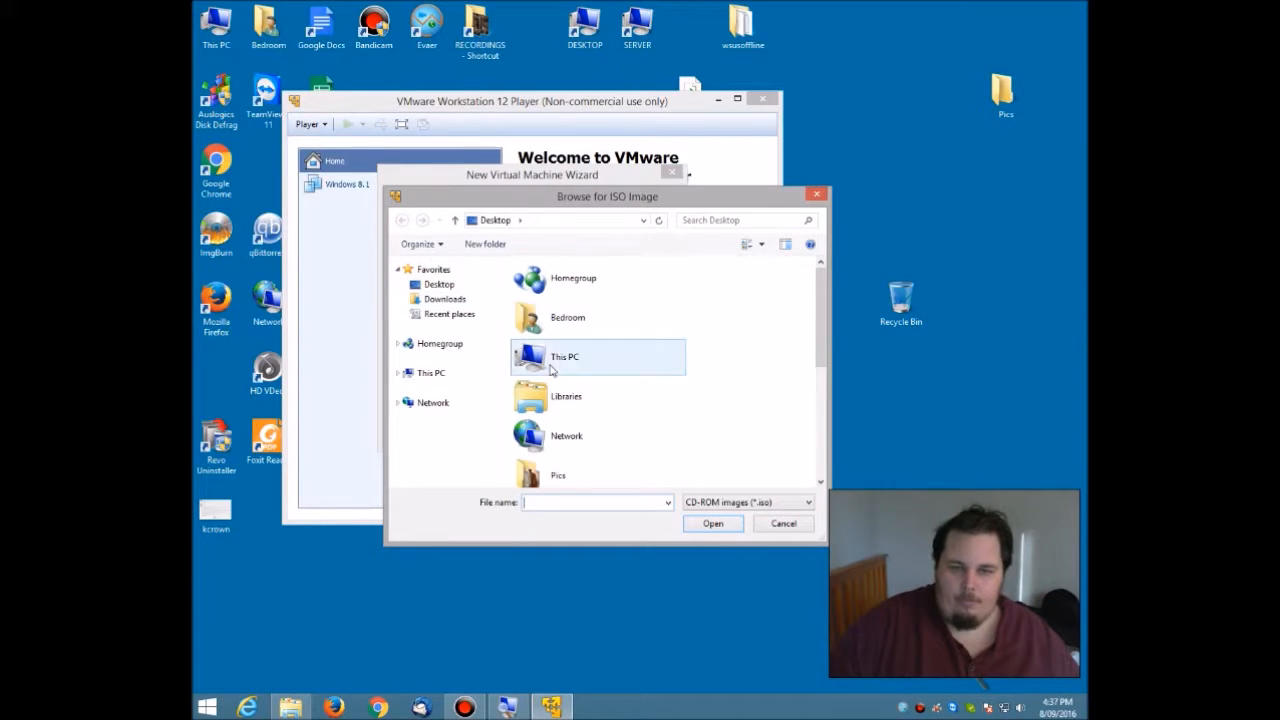
drag(820, 287, 812, 365)
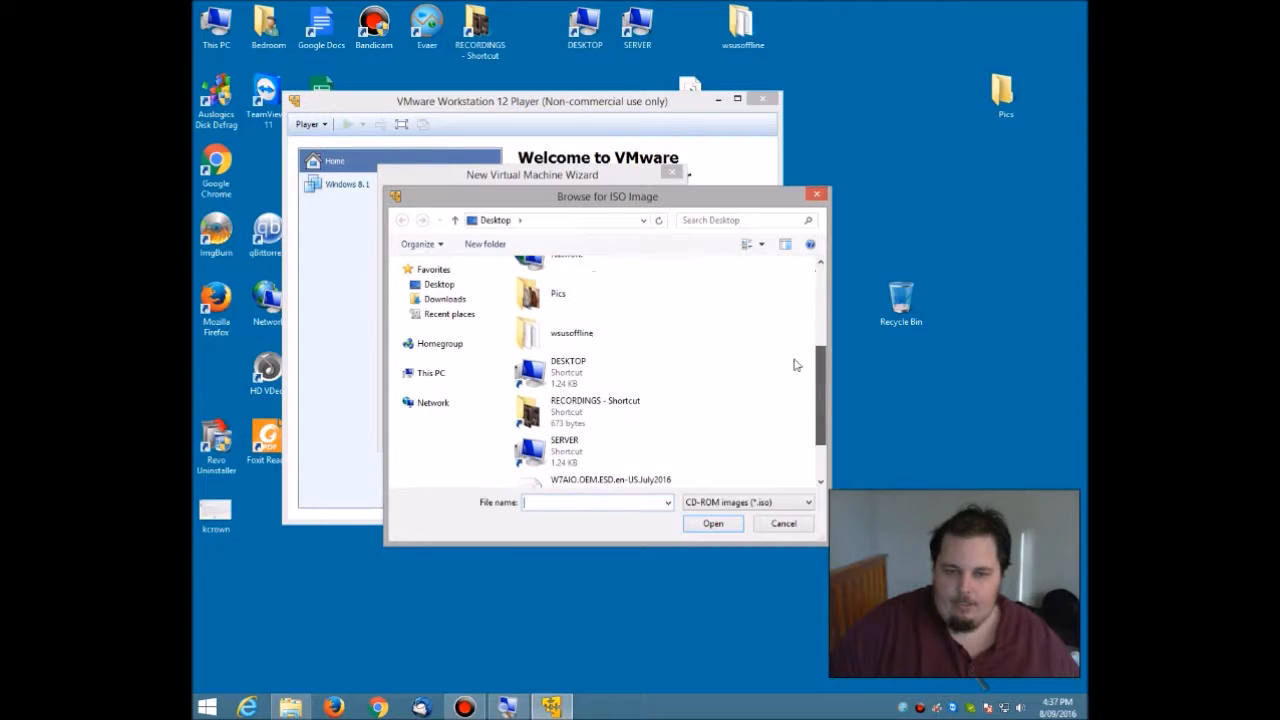
scroll(821, 396, down, 1)
click(603, 438)
double_click(603, 438)
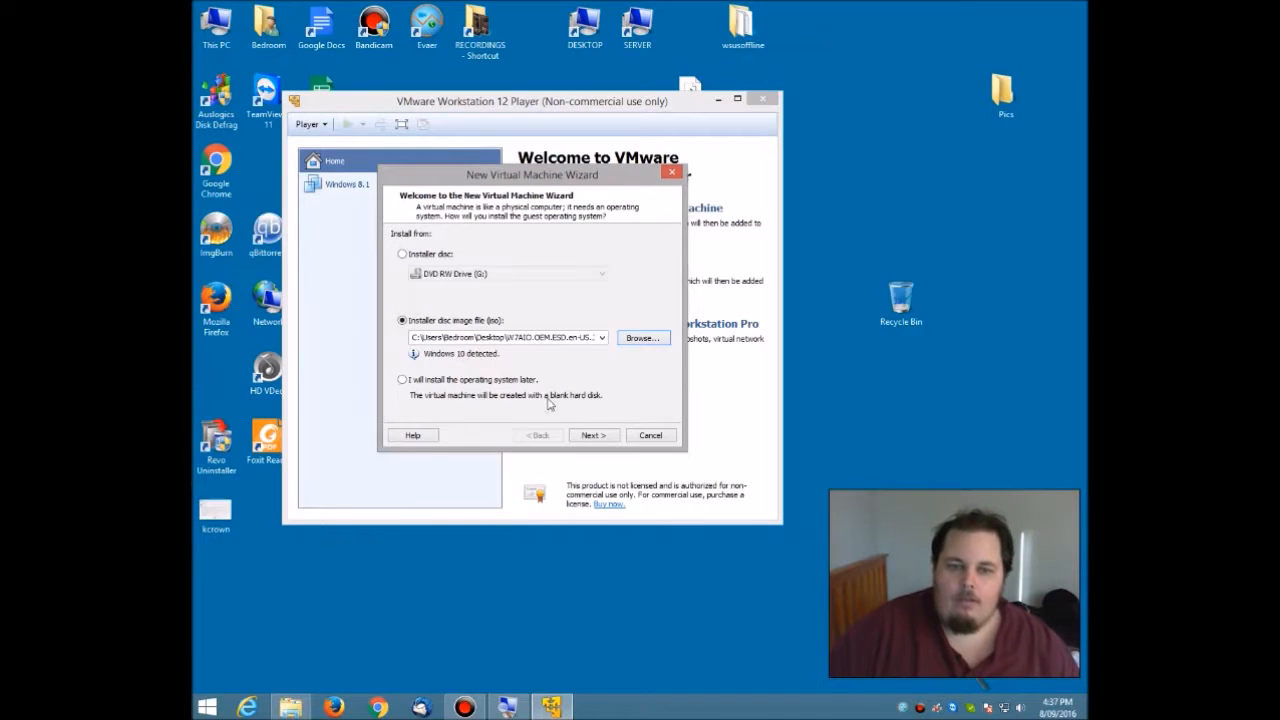
Step: Accept the installer image and name the virtual machine "Windows 7 x64"
click(593, 435)
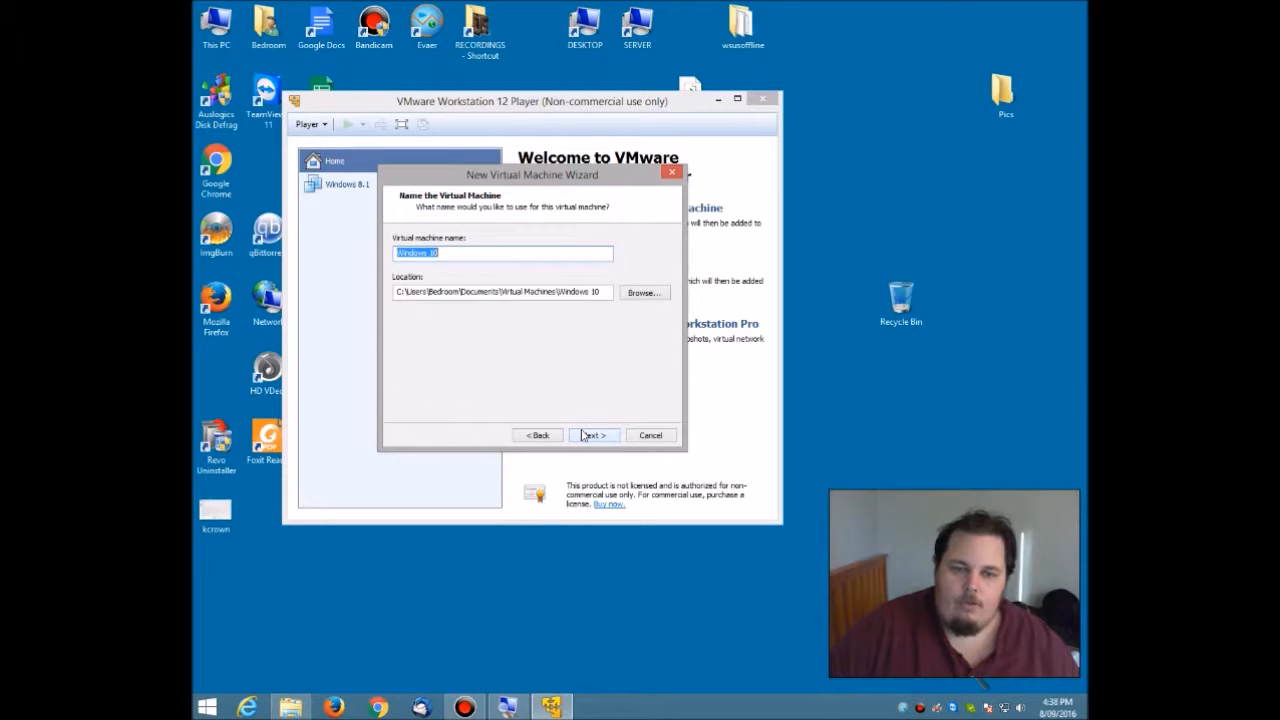
text(Wi)
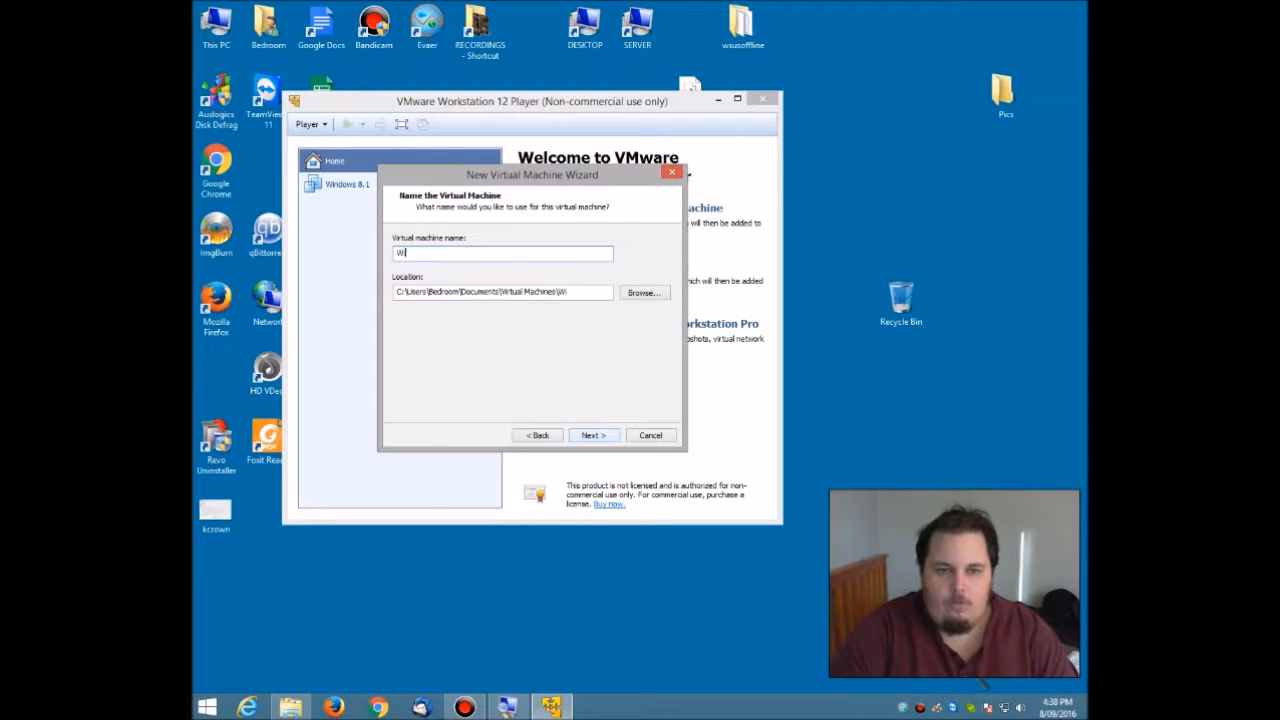
text(ndows)
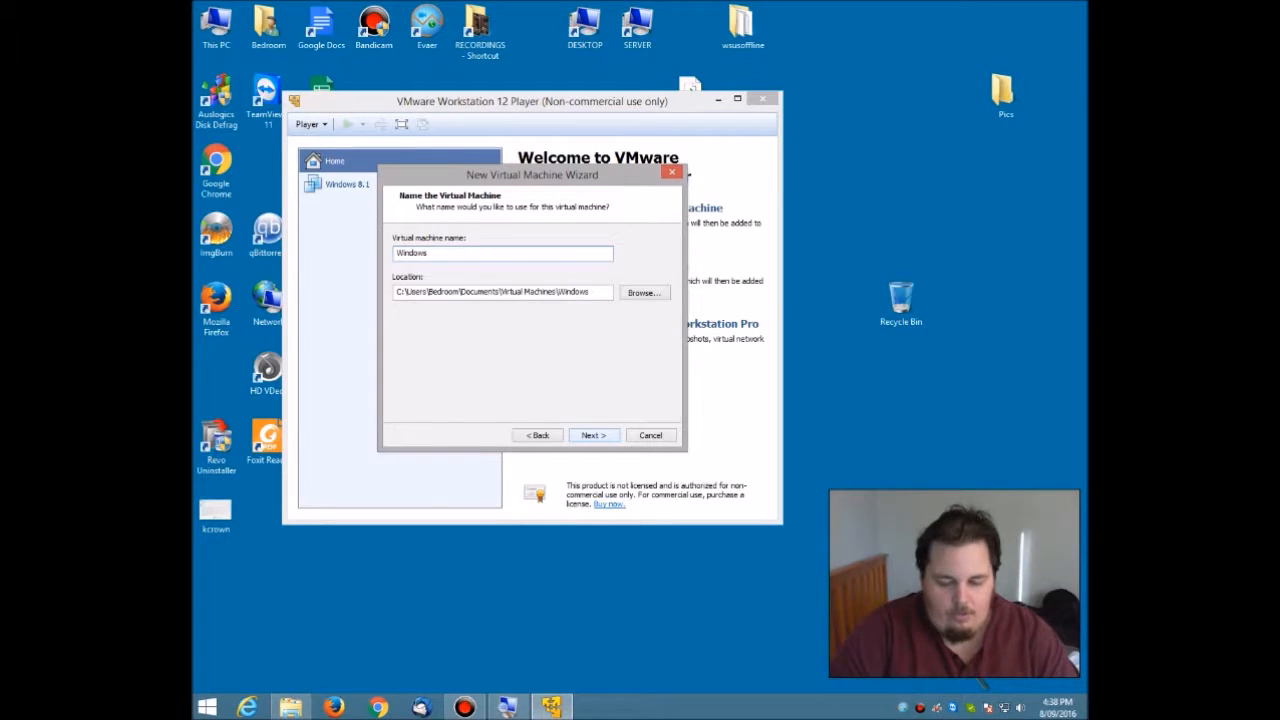
text( 7 x64)
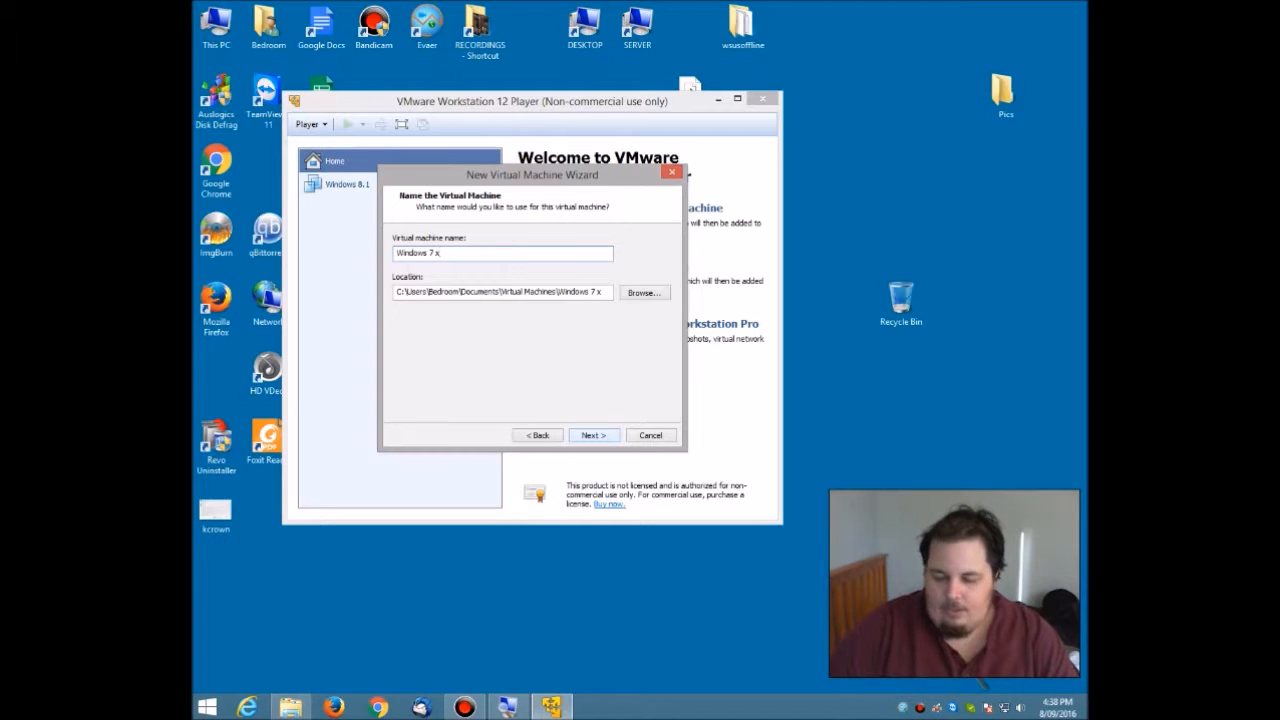
click(593, 435)
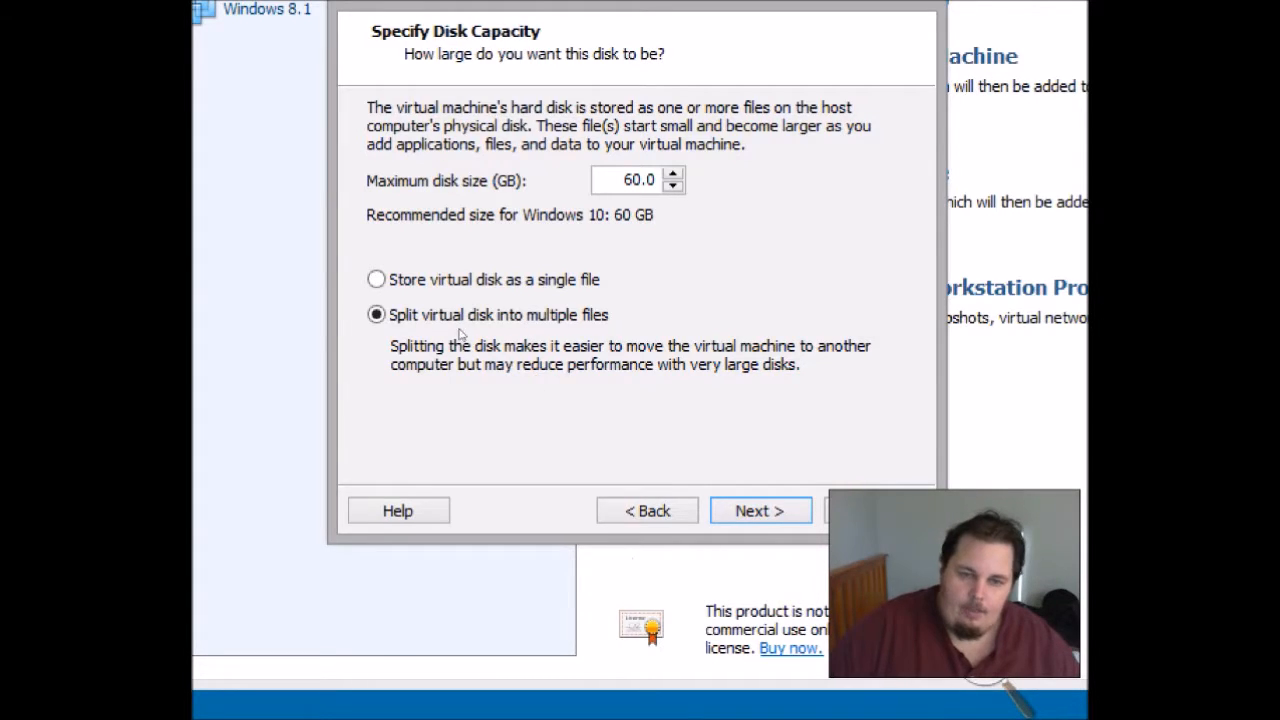
Step: Set the virtual disk to be stored as a single file and review the summary of the virtual machine's settings
click(452, 281)
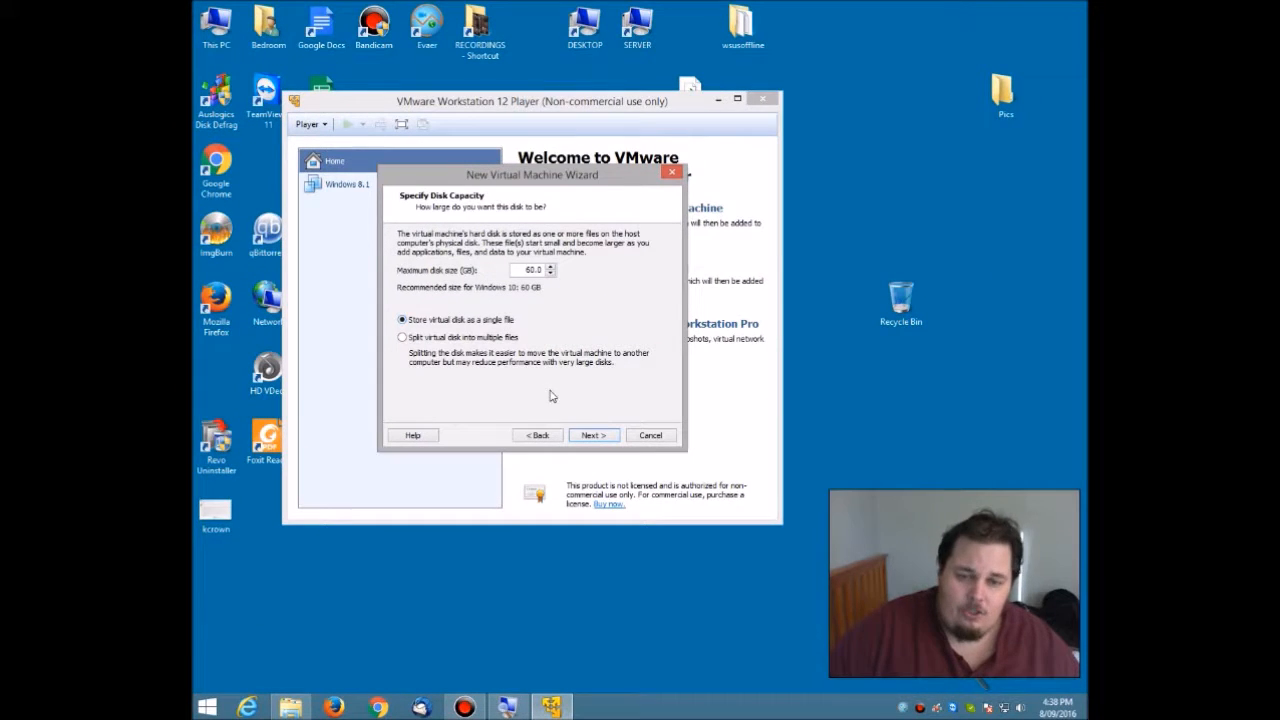
click(592, 437)
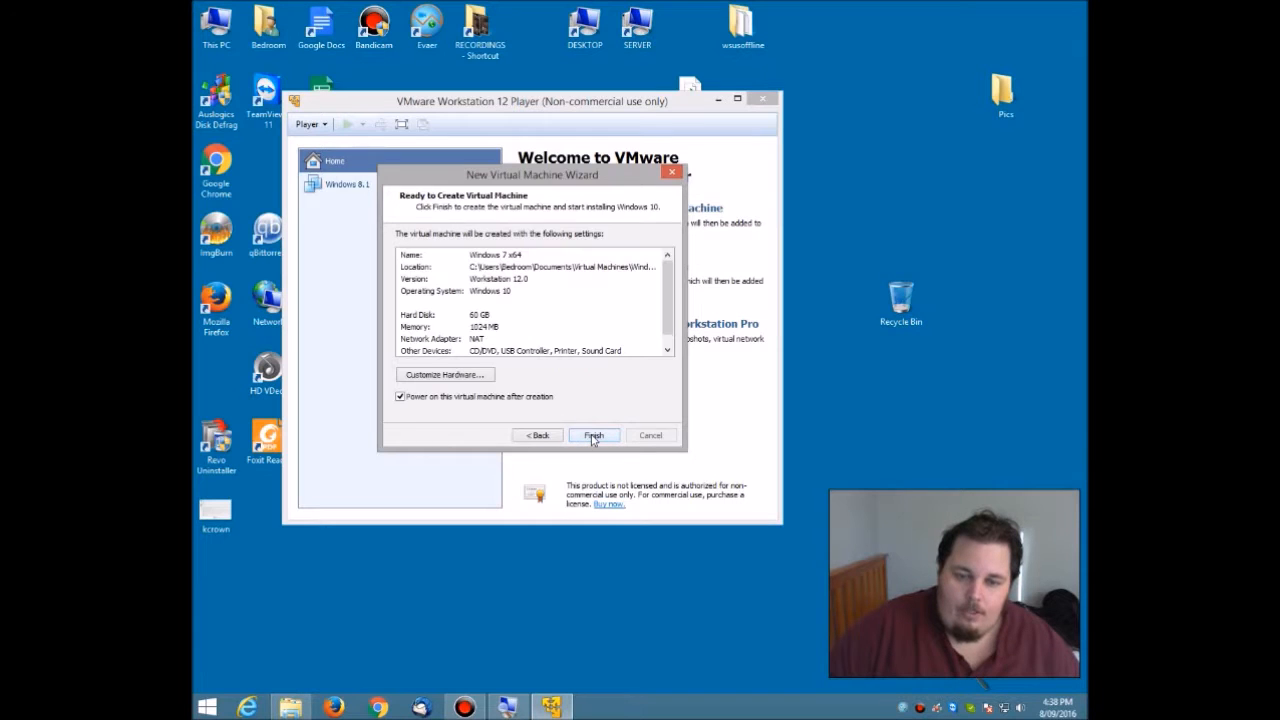
mouse_move(667, 273)
mouse_down()
mouse_move(668, 296)
mouse_move(669, 275)
mouse_up()
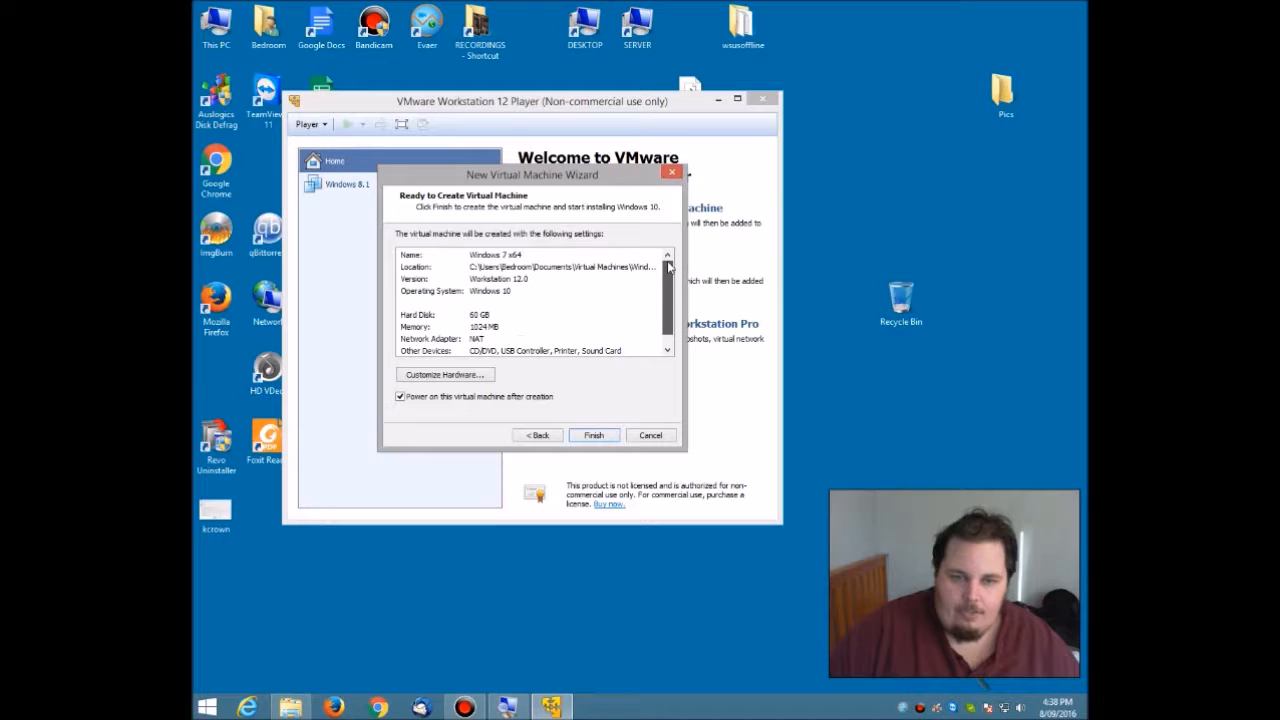
Step: Set the network adapter to Bridged with the physical network connection state replicated, and accept Realtek PCIe GBE Family Controller for automatic bridging
click(452, 376)
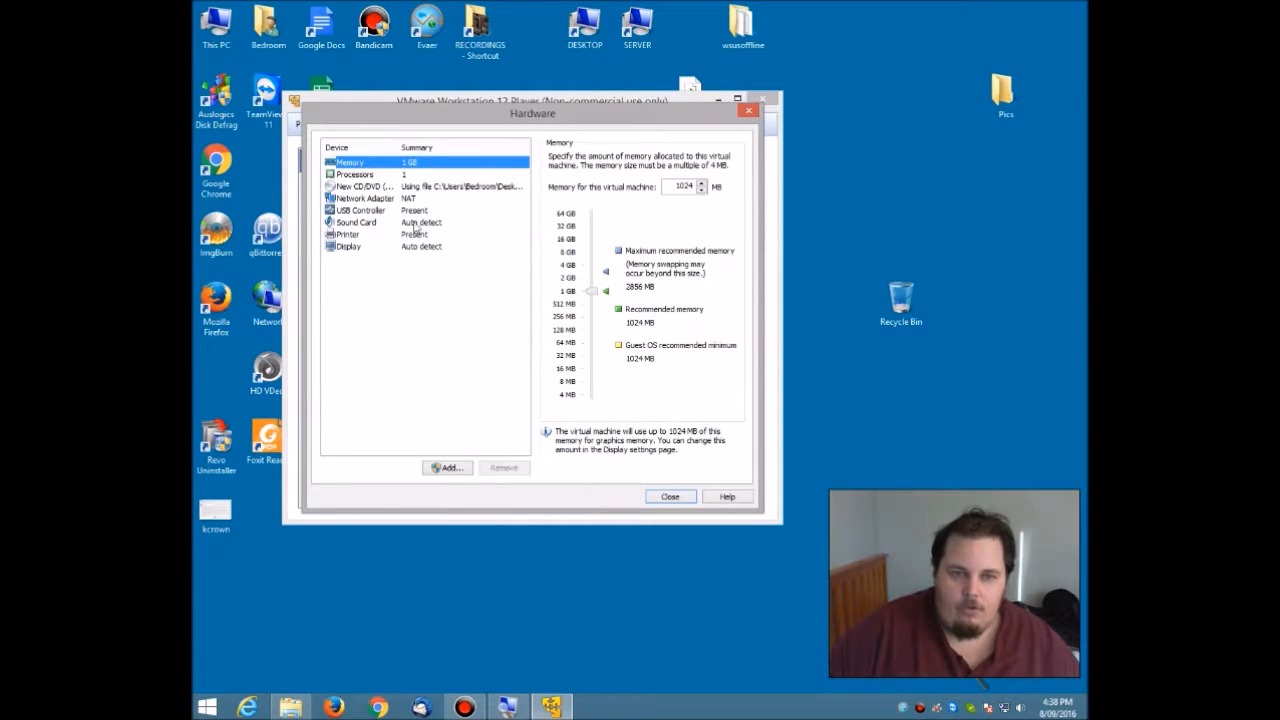
click(413, 199)
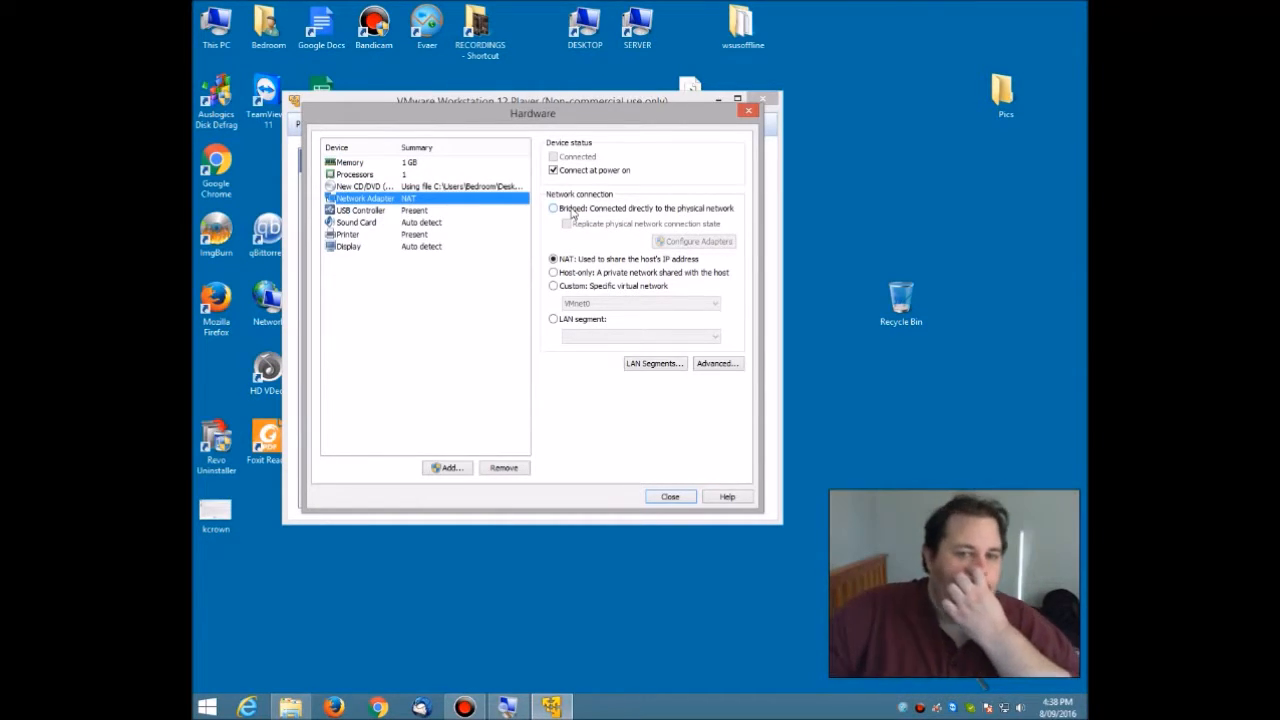
click(573, 210)
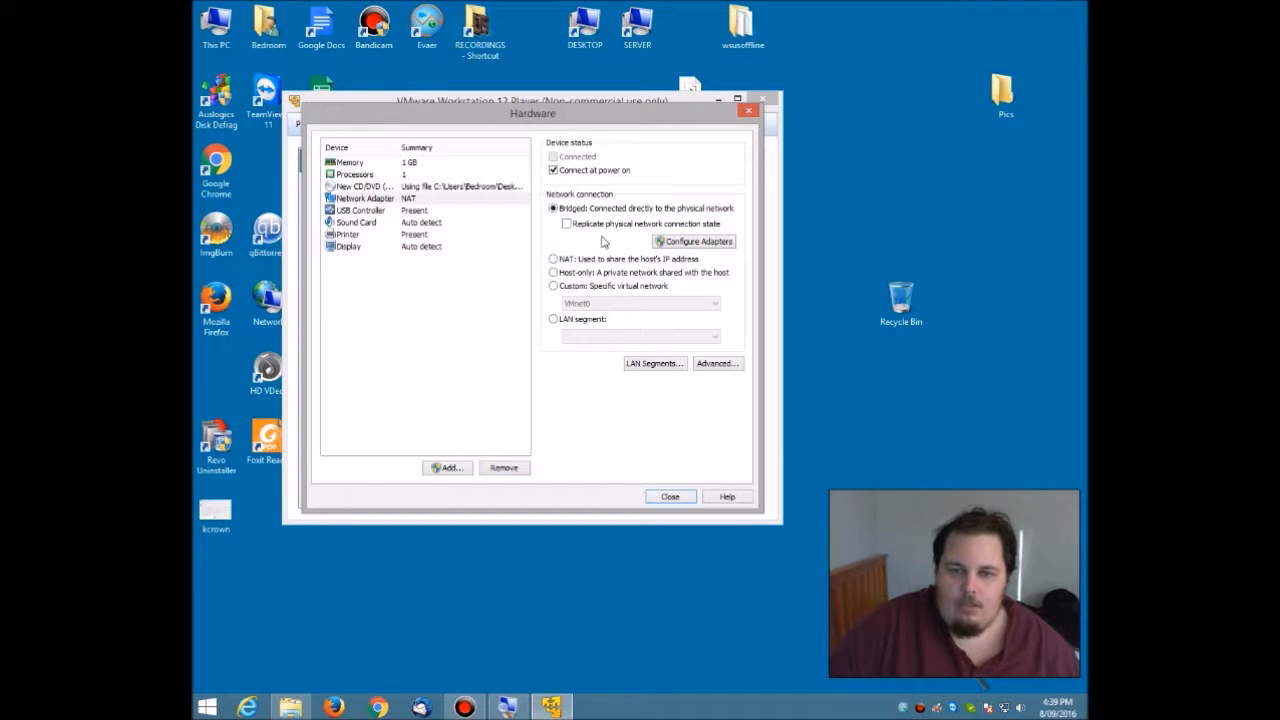
click(661, 242)
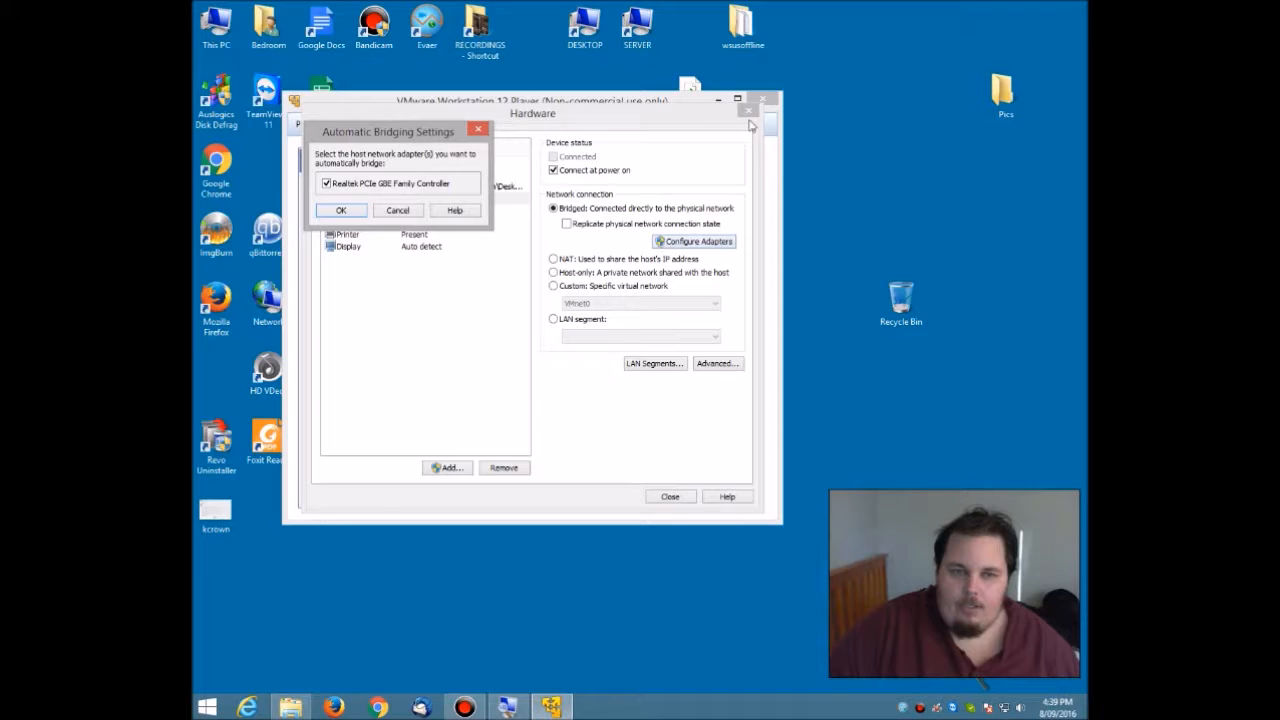
click(341, 210)
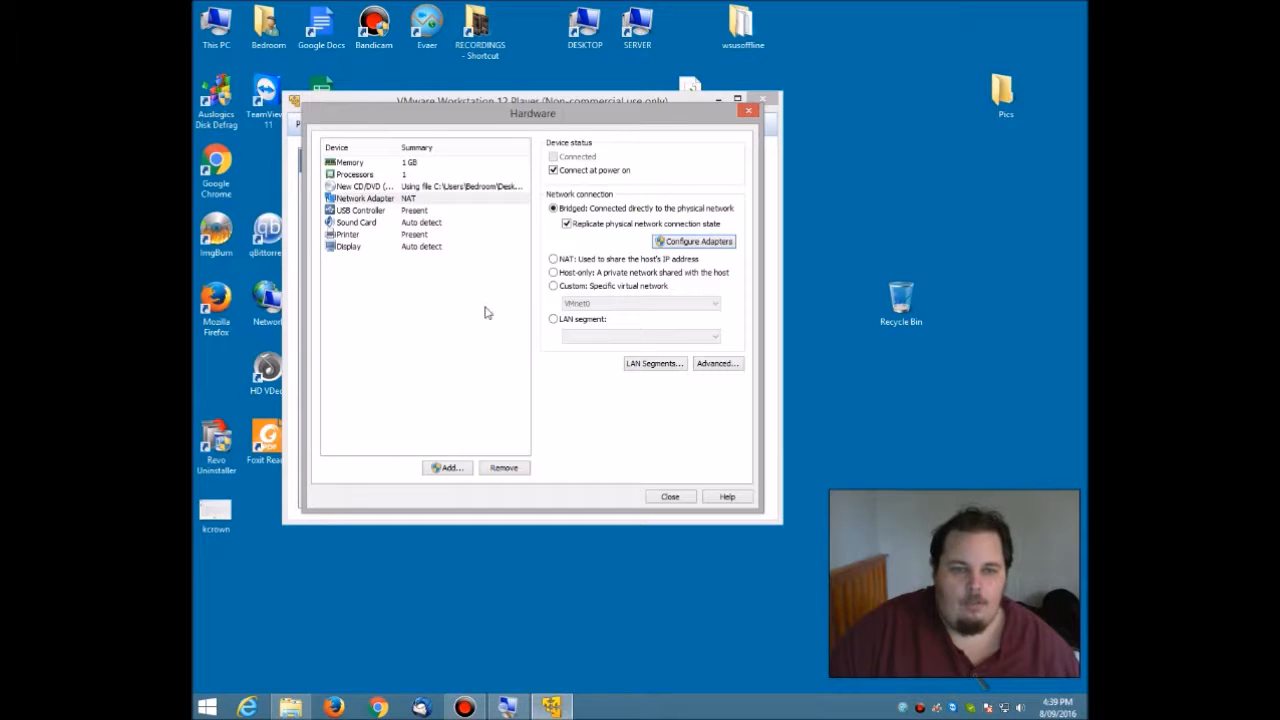
Step: Review the virtual machine's processor, memory, sound card and network adapter settings, and close the hardware configuration
click(405, 188)
click(405, 175)
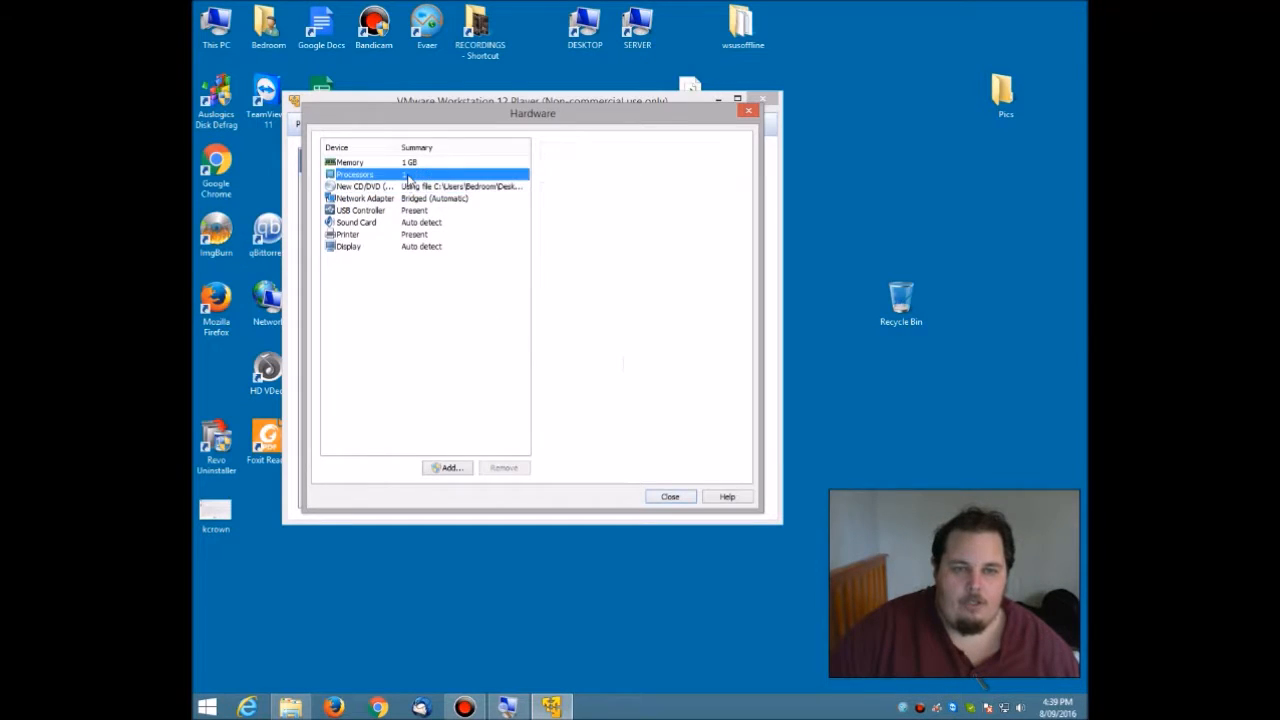
click(673, 160)
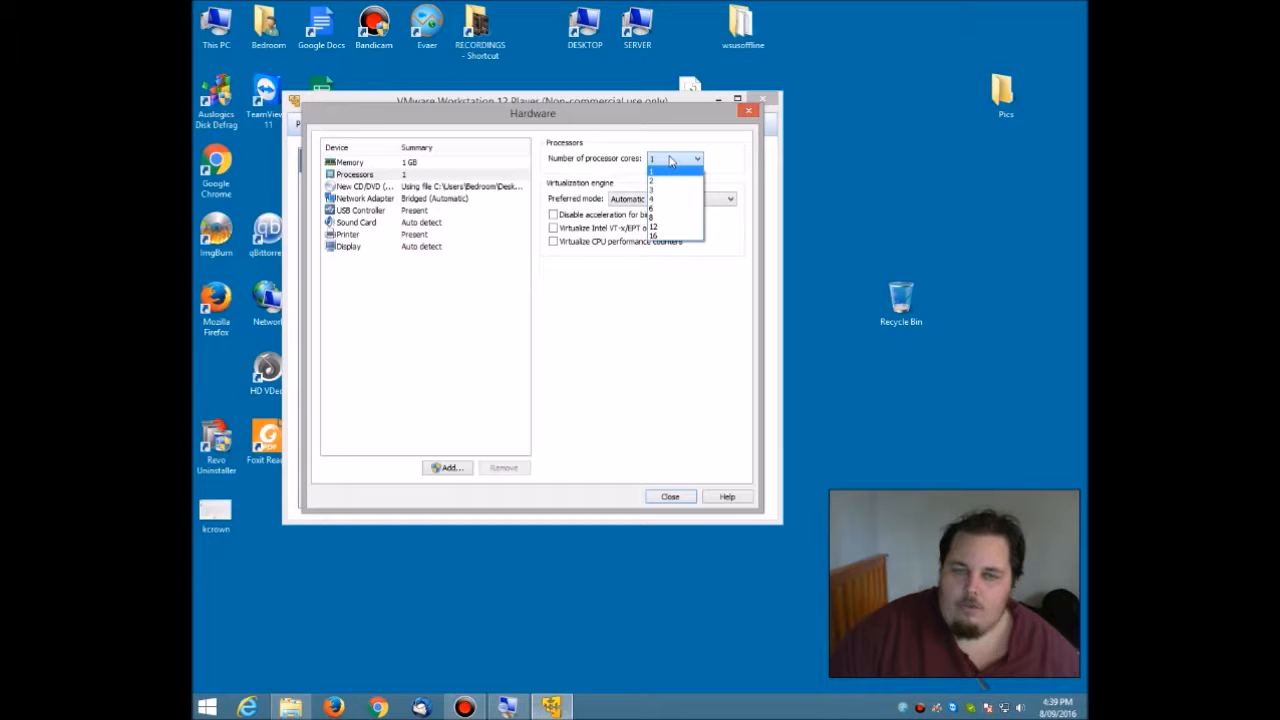
click(670, 162)
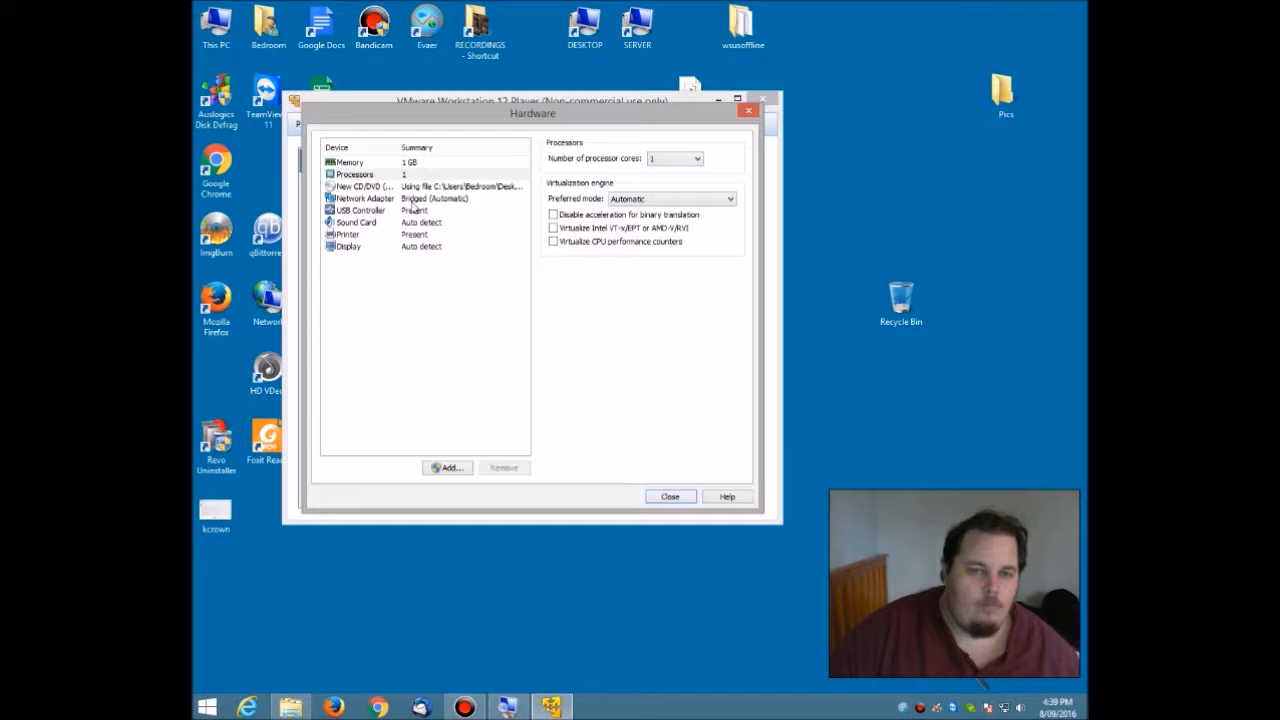
click(360, 162)
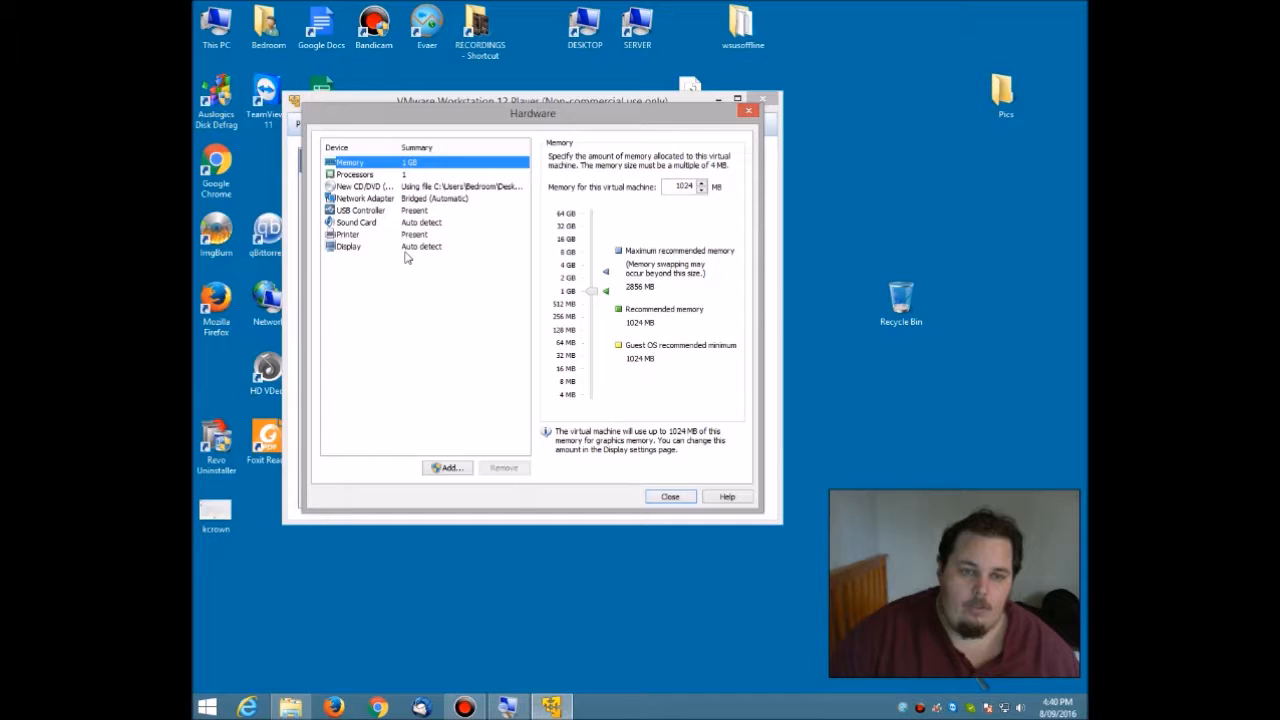
click(402, 222)
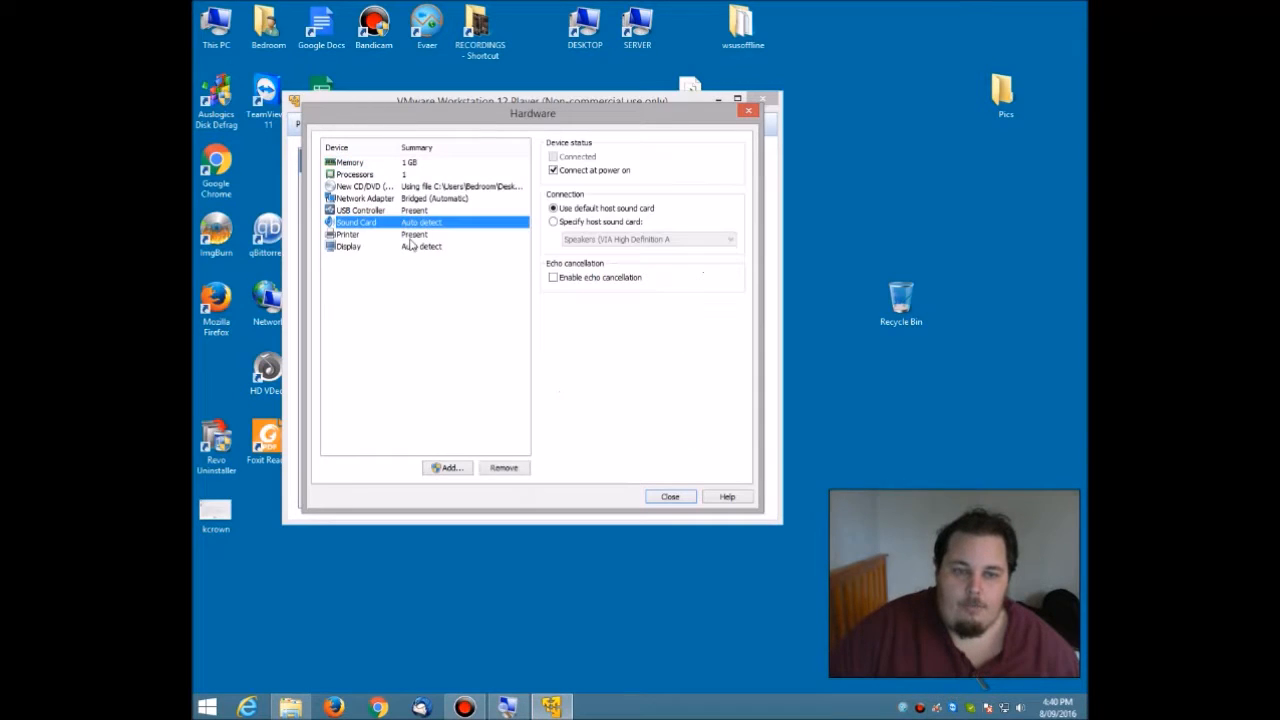
click(408, 164)
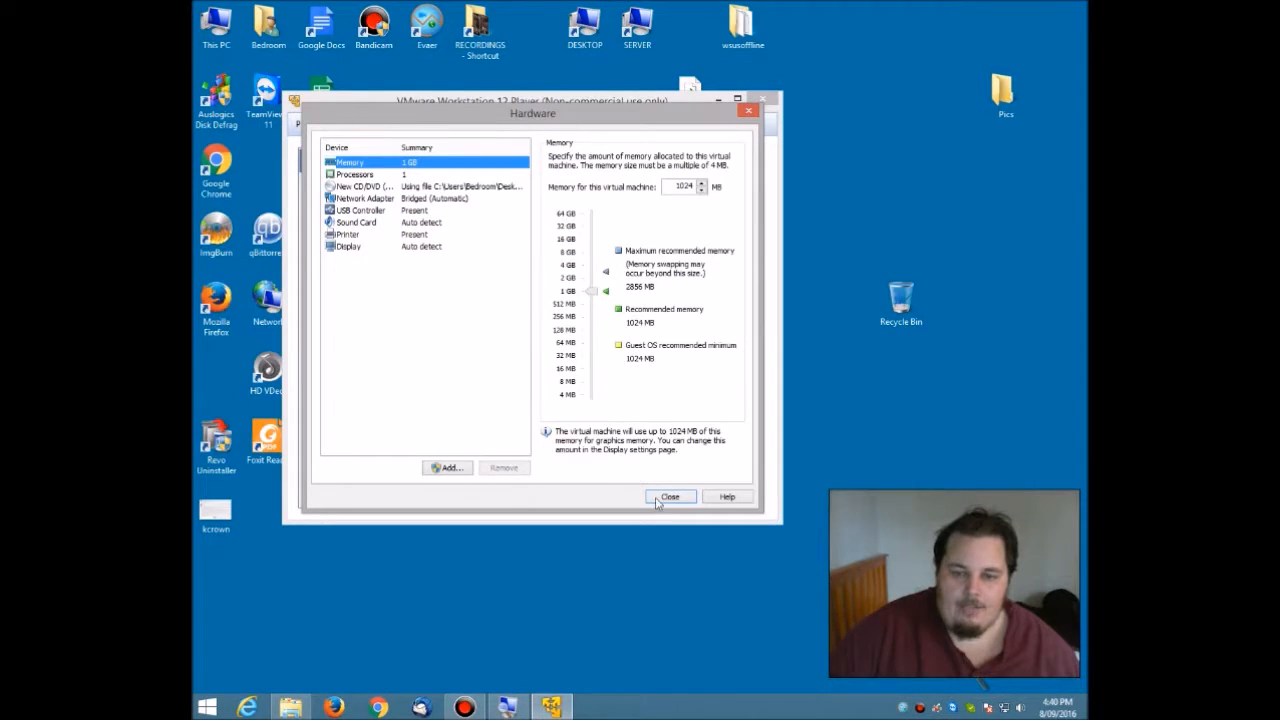
click(456, 200)
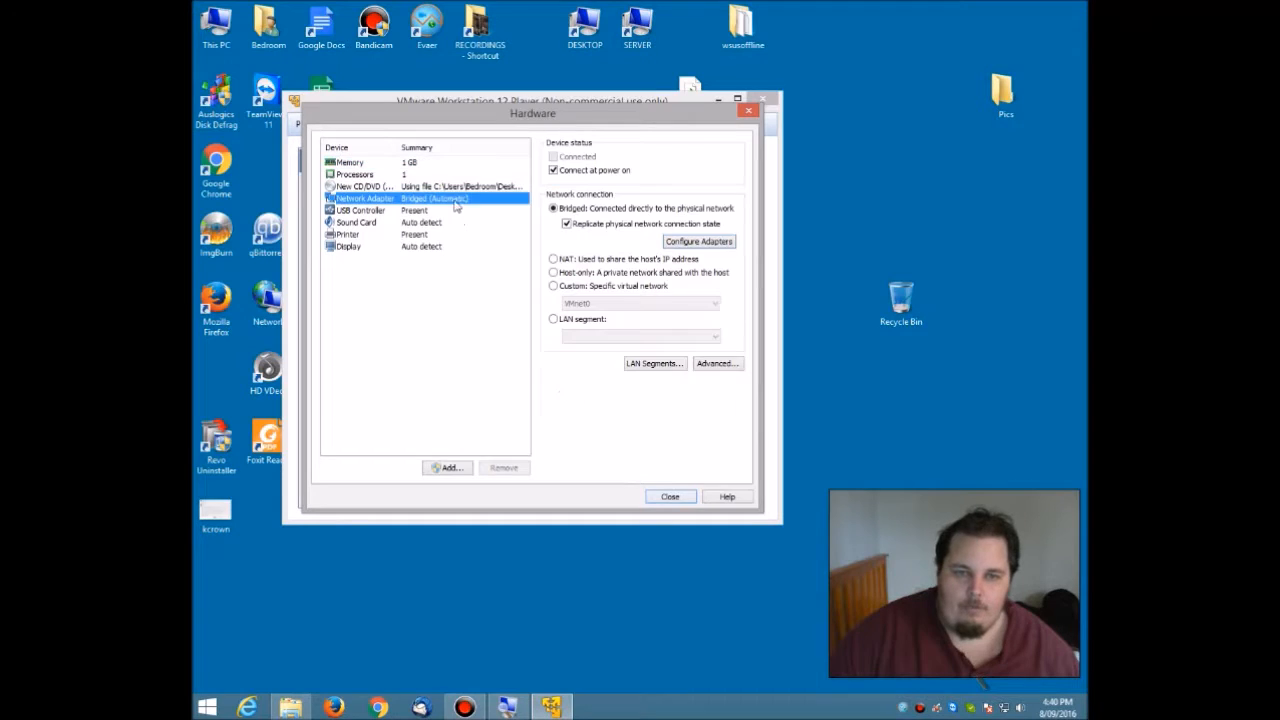
click(670, 497)
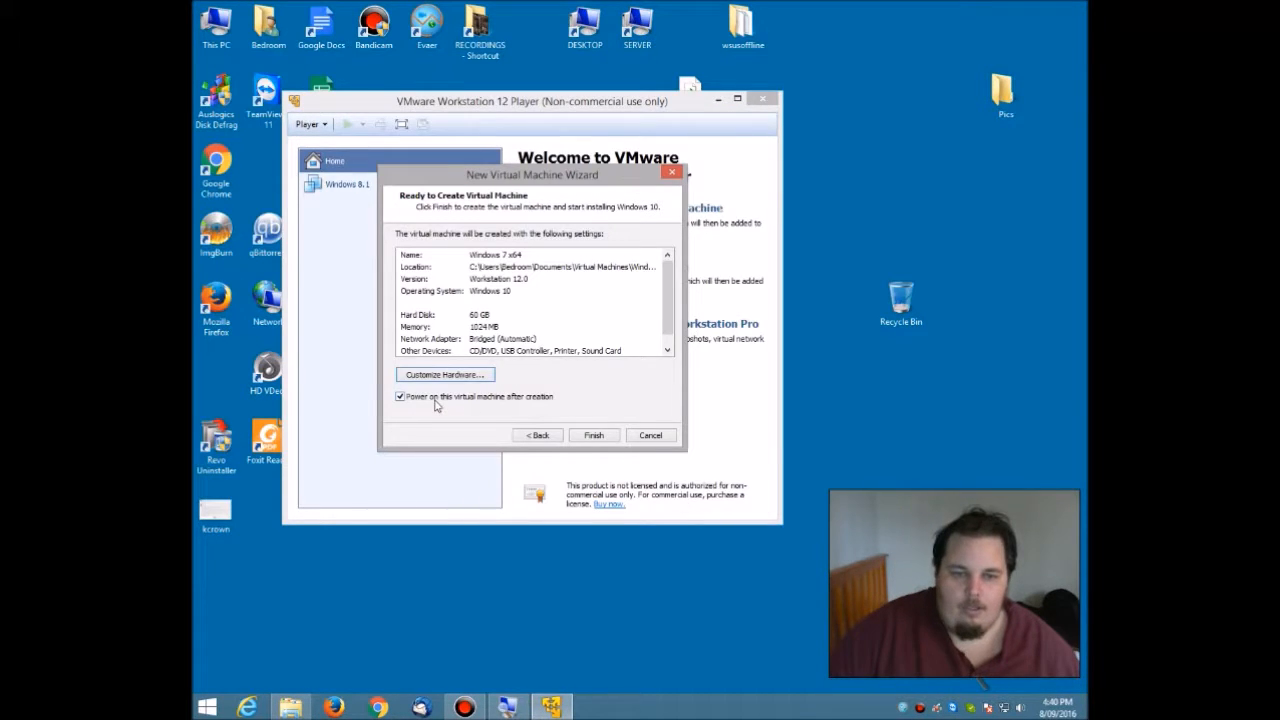
Step: Create the virtual machine with power-on after creation enabled, and reposition its window on the desktop
click(594, 437)
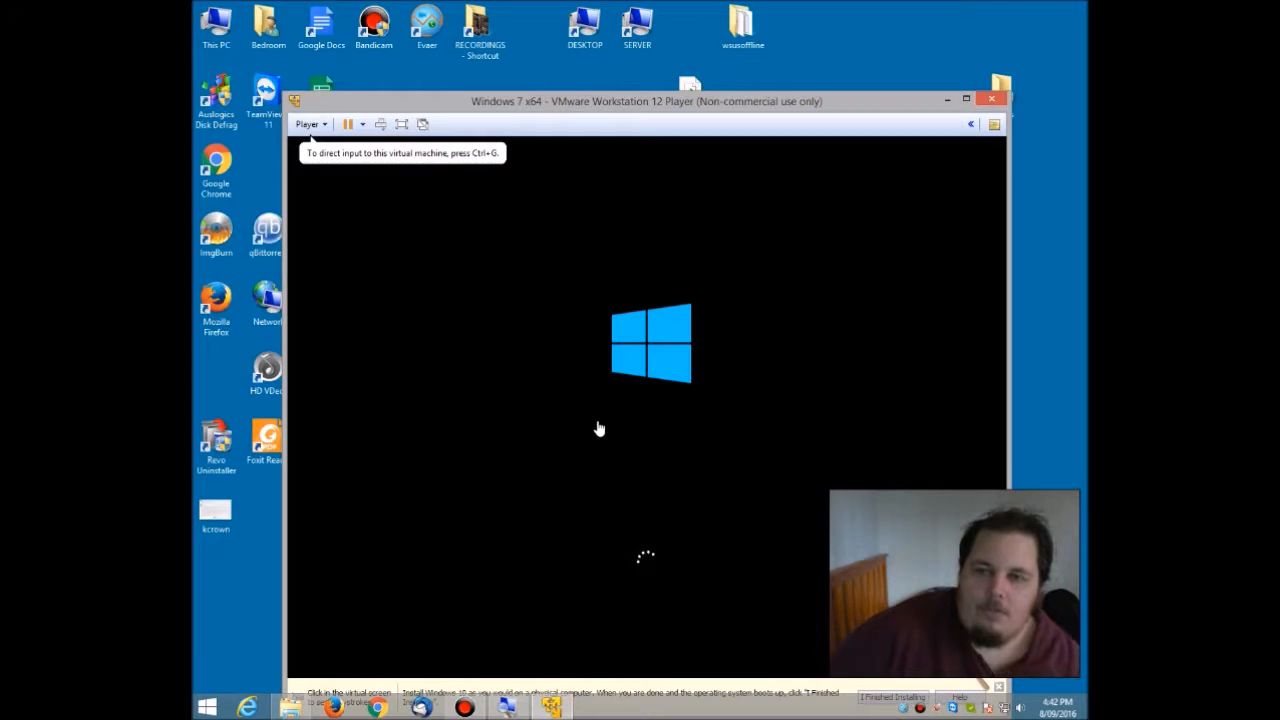
drag(634, 103, 610, 52)
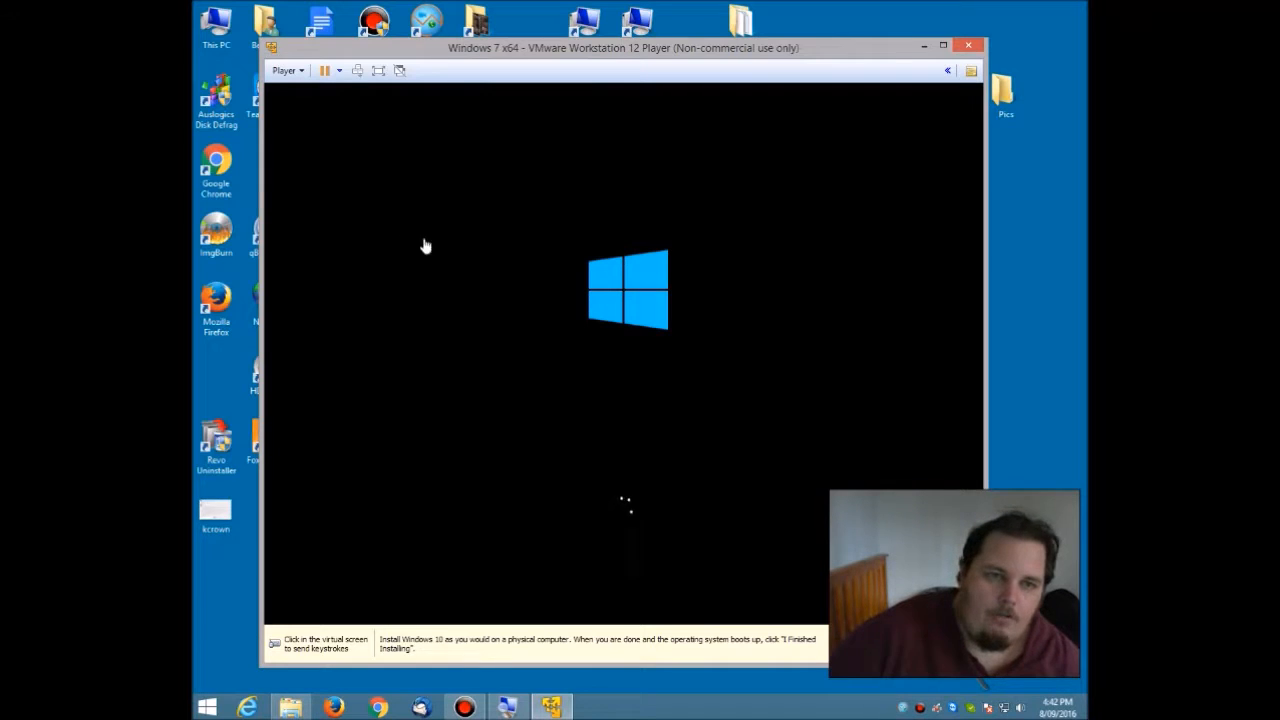
click(303, 71)
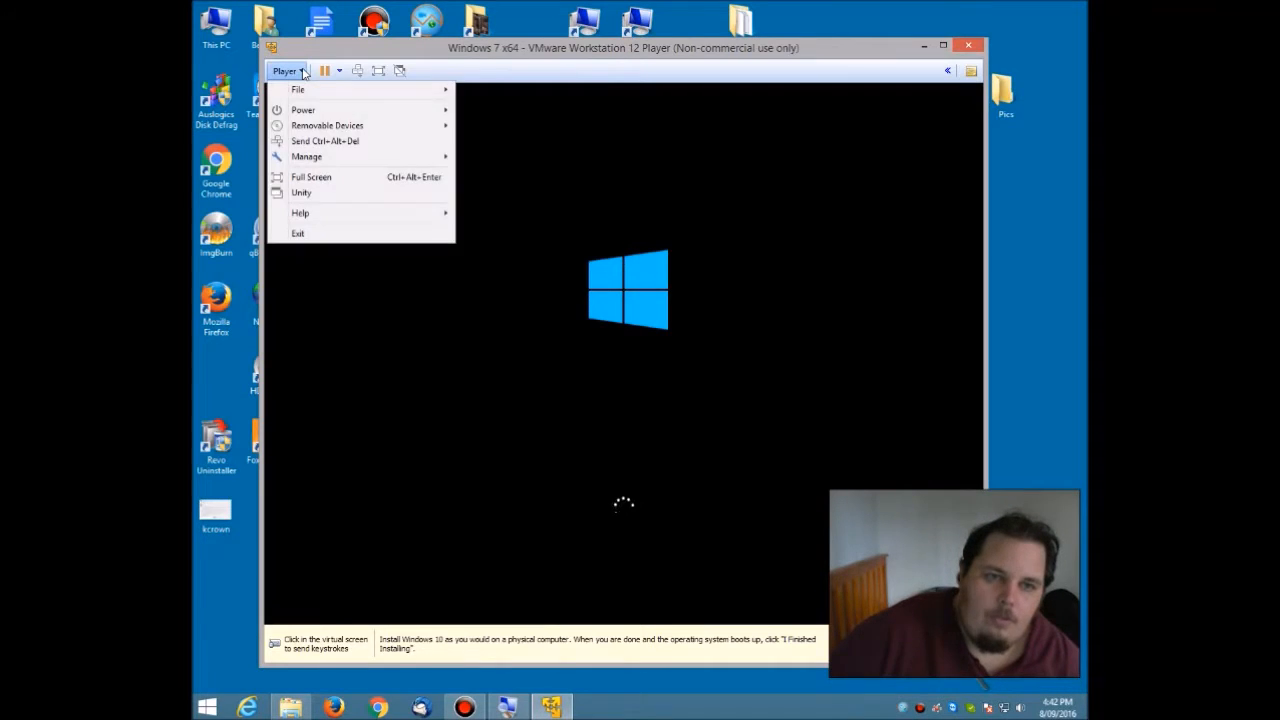
mouse_move(316, 127)
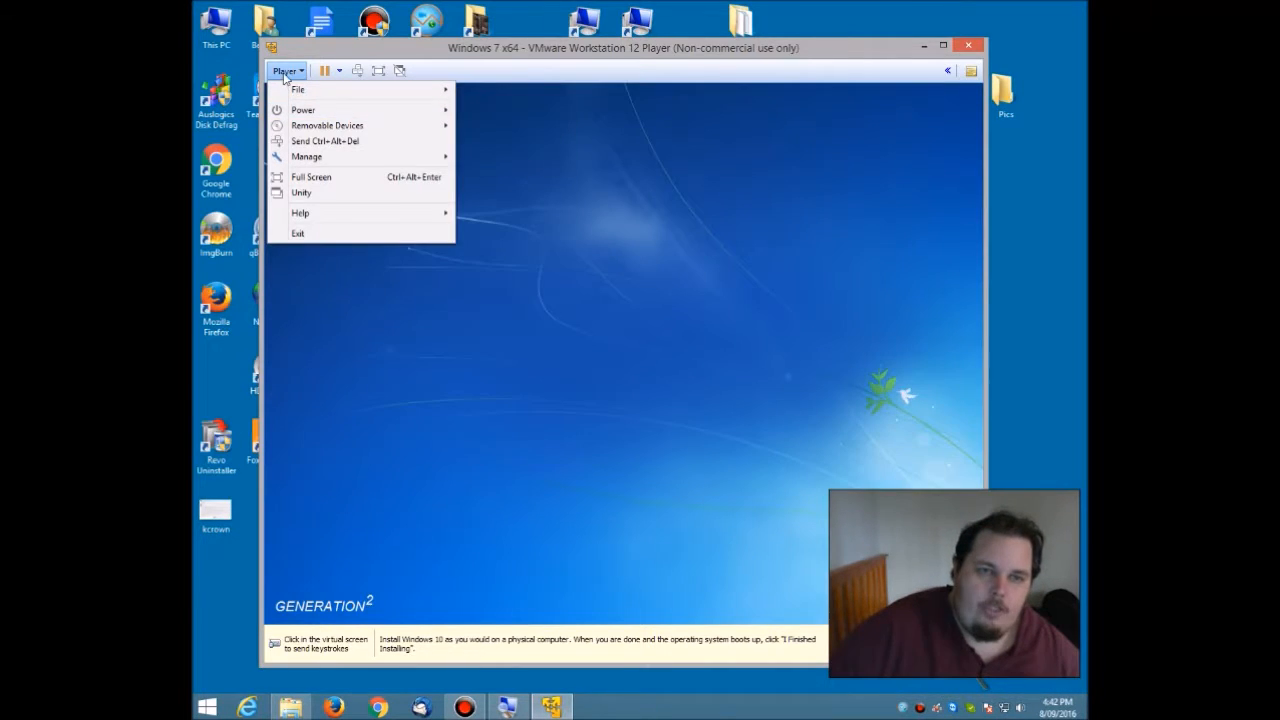
click(285, 72)
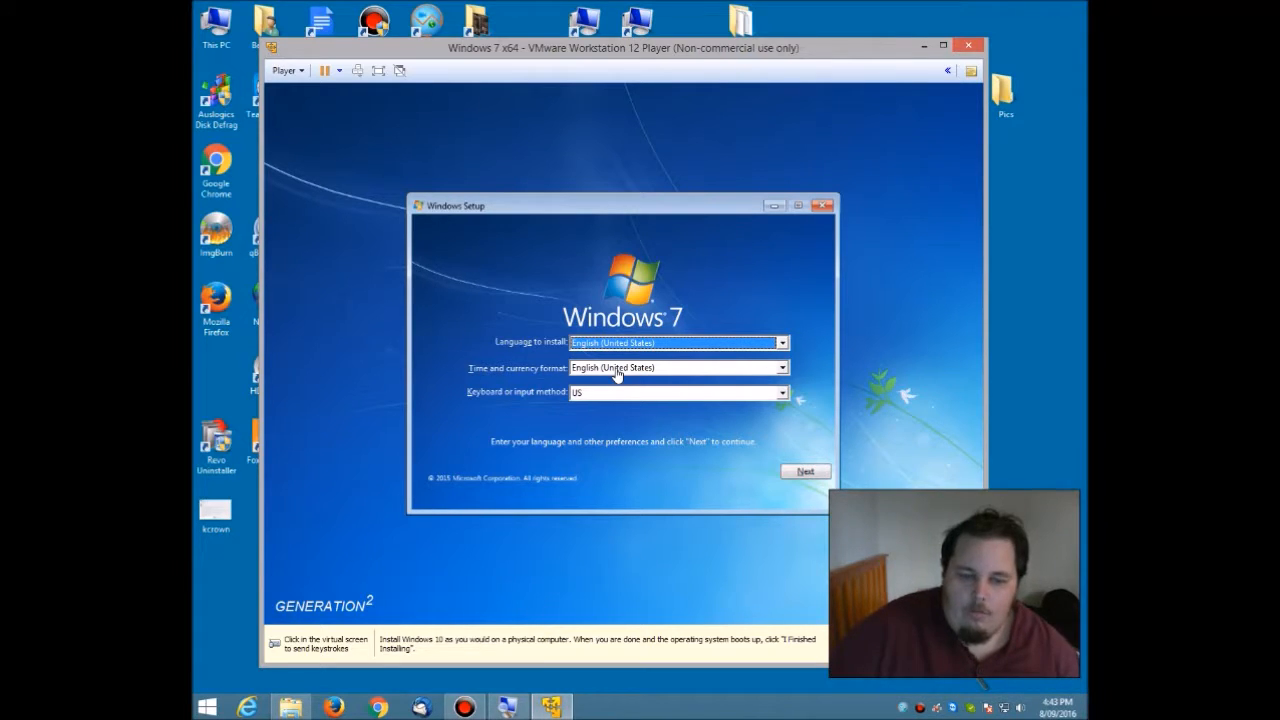
click(463, 708)
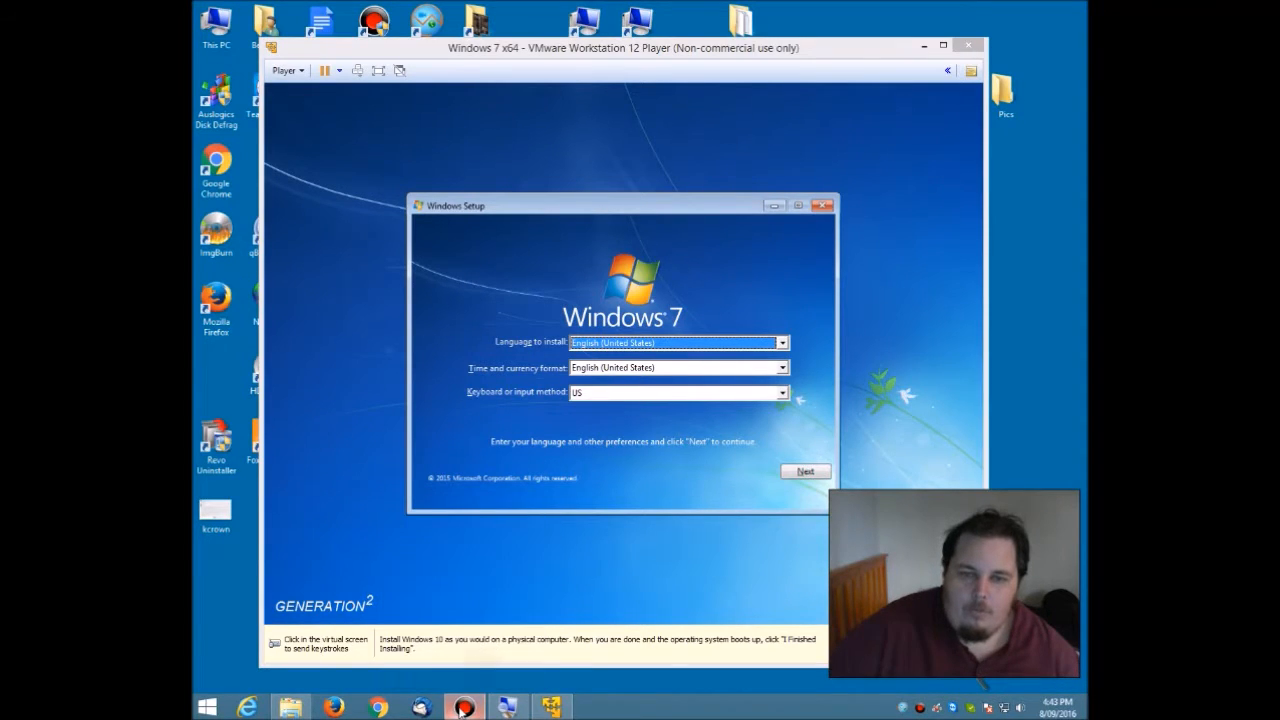
drag(813, 289, 933, 325)
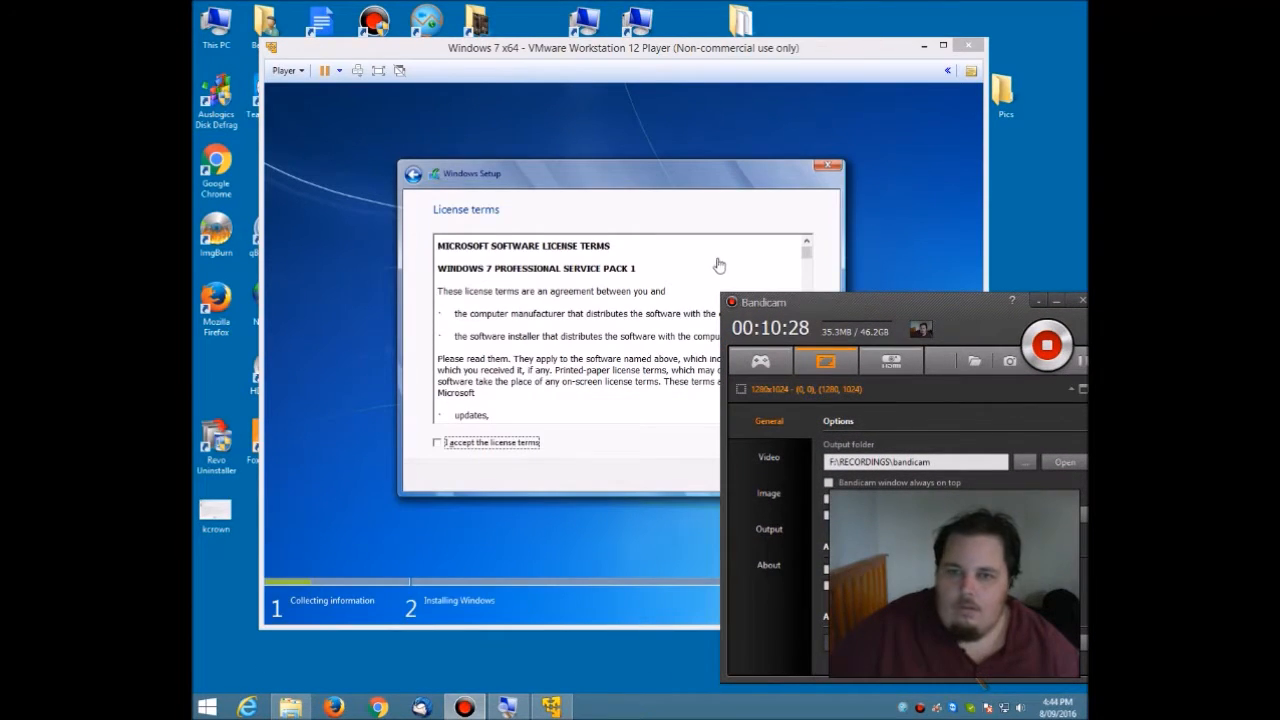
click(672, 190)
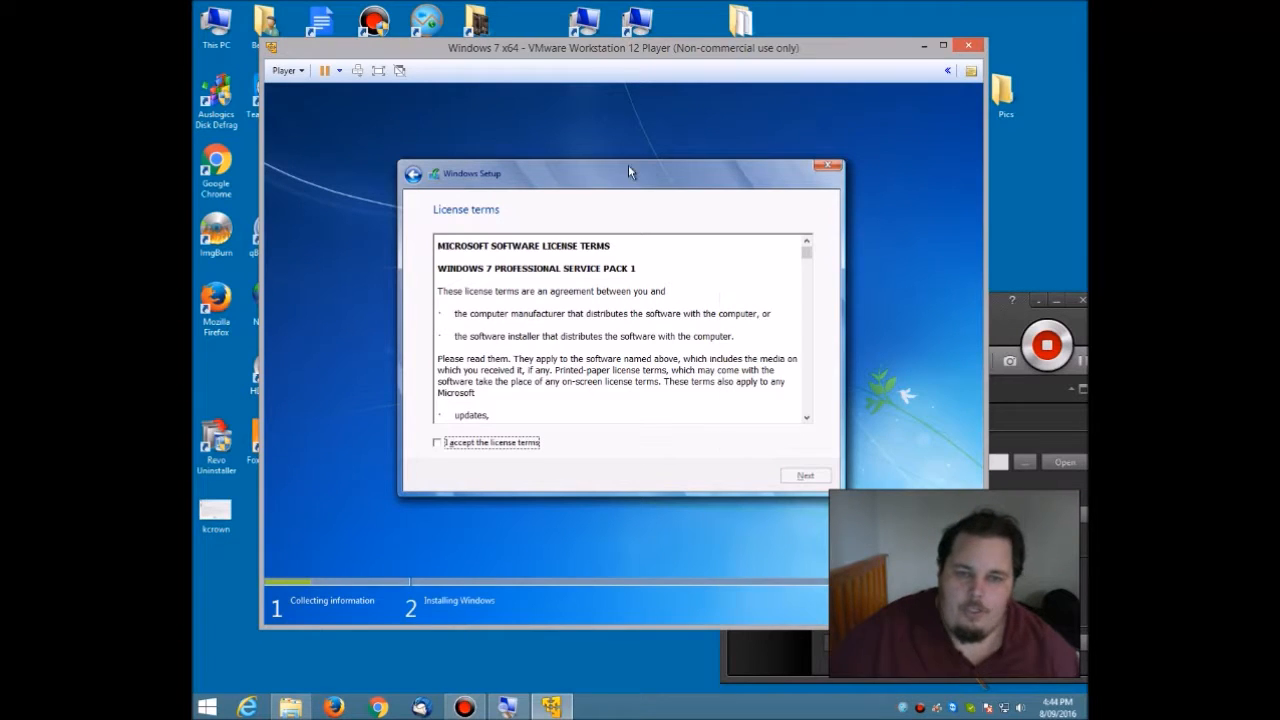
Step: Accept the license terms and start a custom Windows installation on Drive 0 Unallocated Space, releasing input back to the host
click(513, 444)
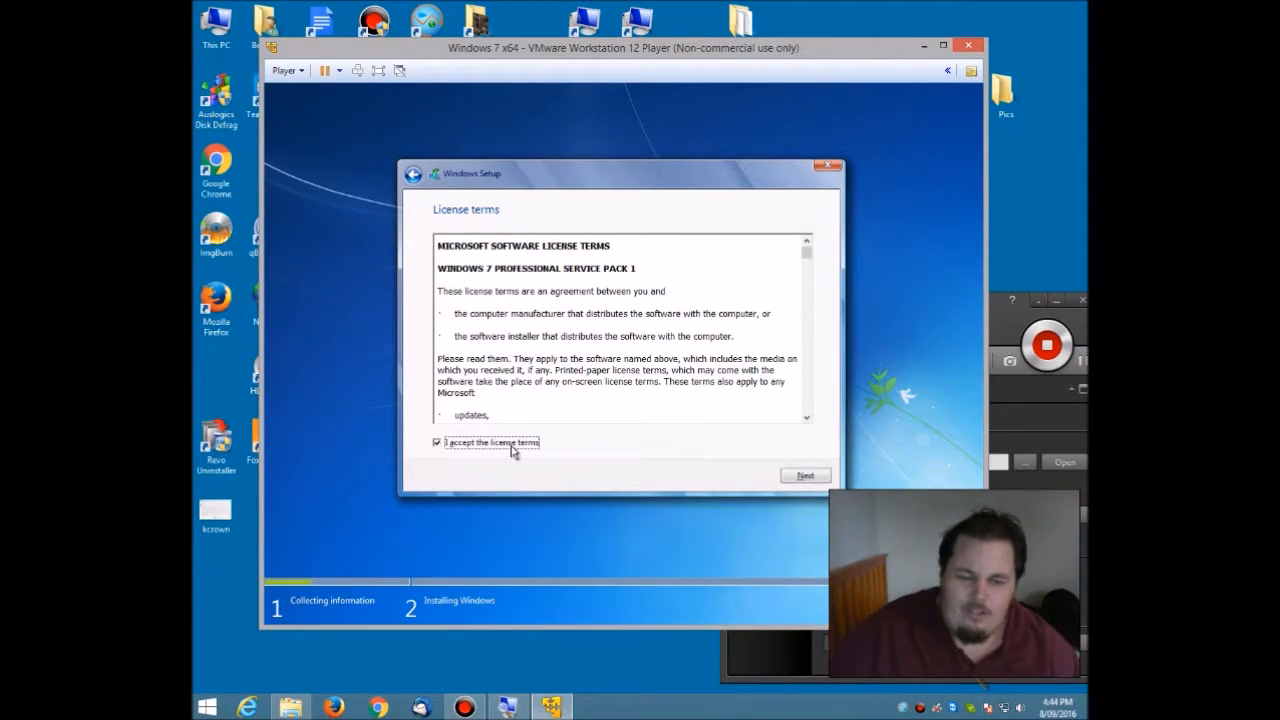
click(789, 478)
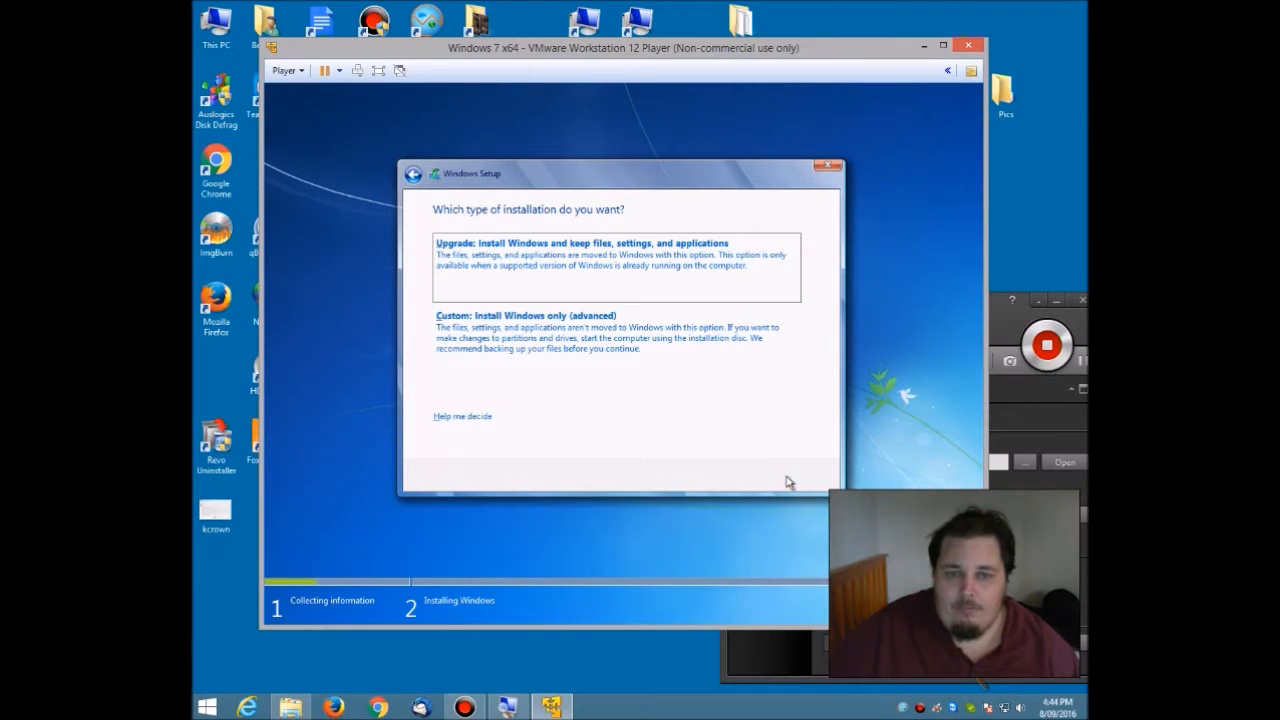
click(604, 350)
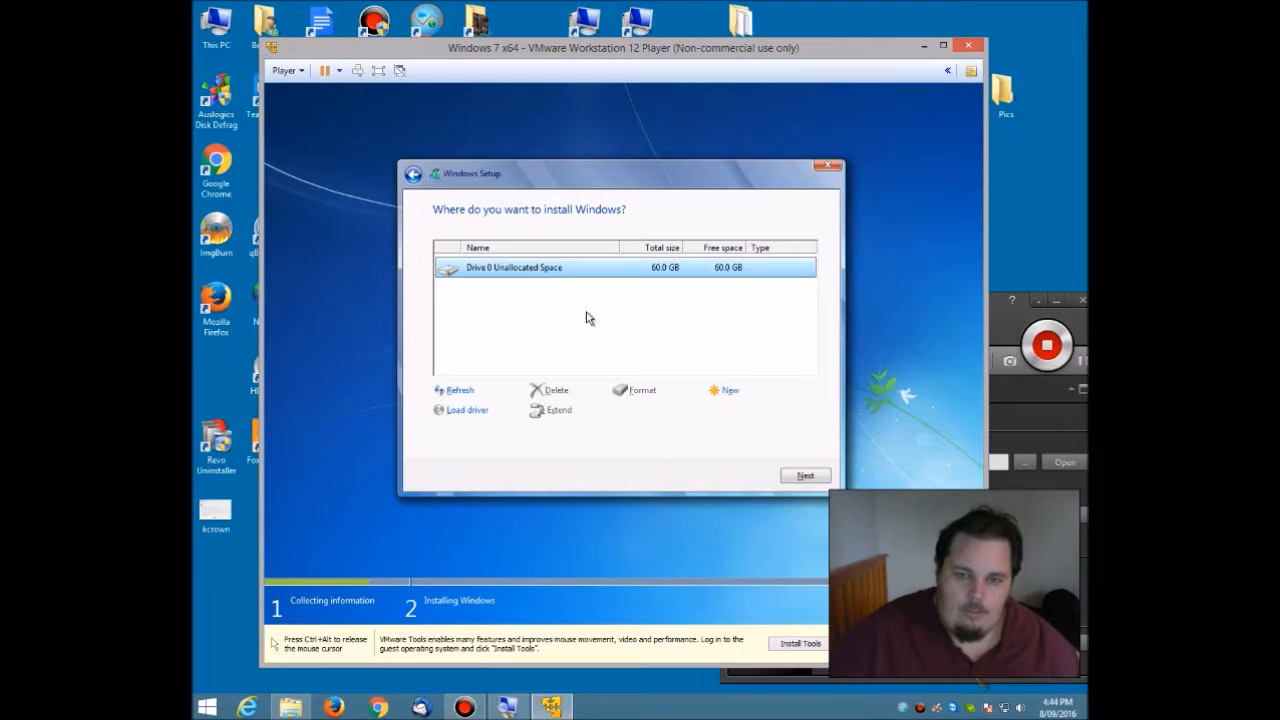
click(788, 476)
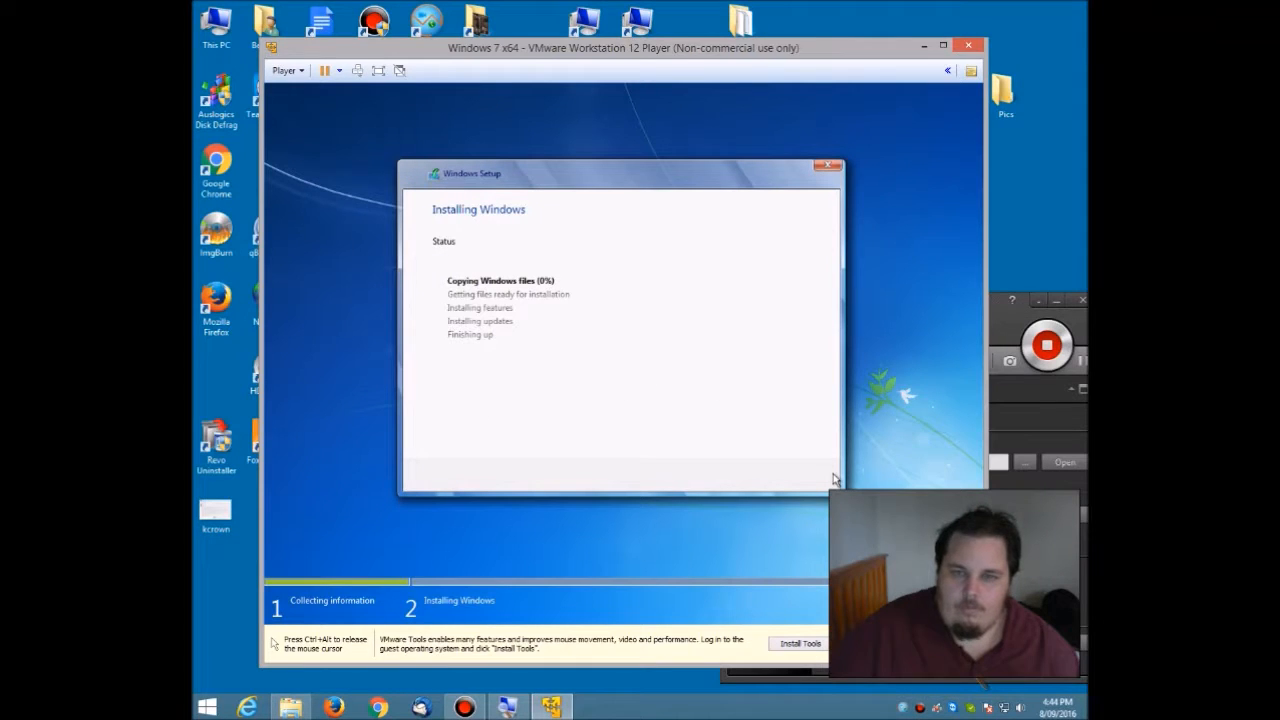
key(ctrl+alt)
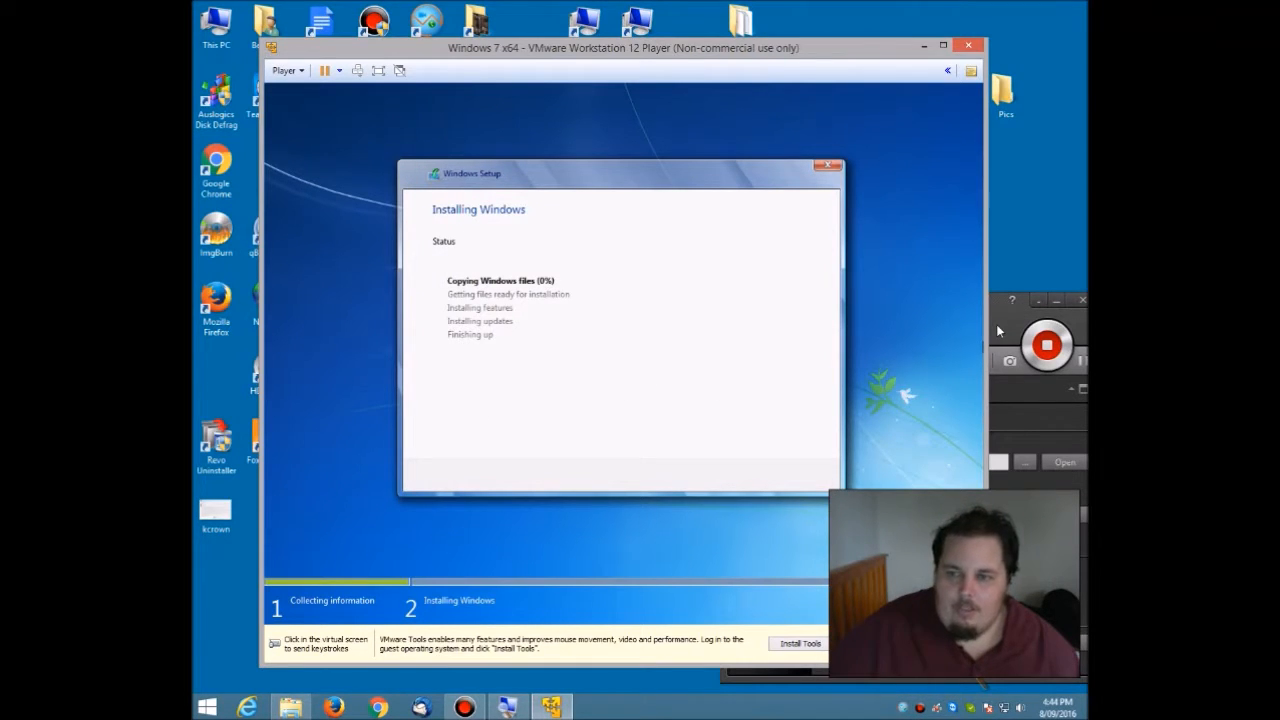
click(997, 327)
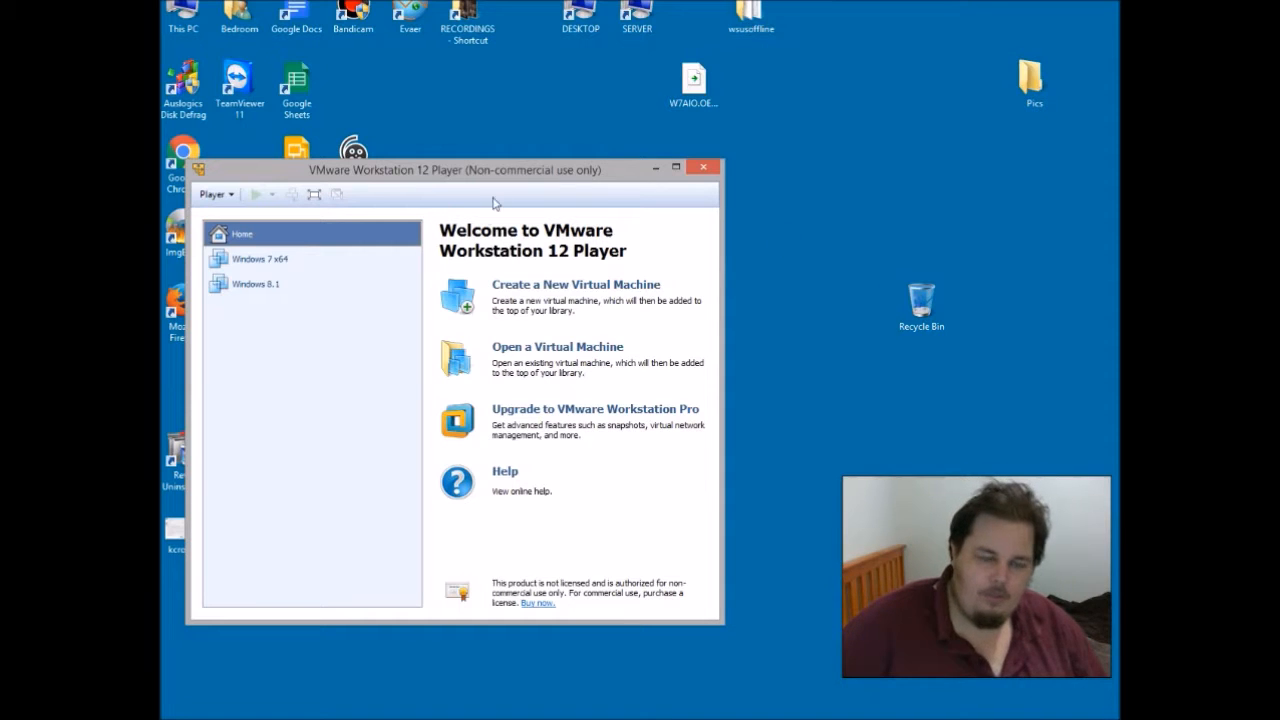
drag(478, 177, 640, 167)
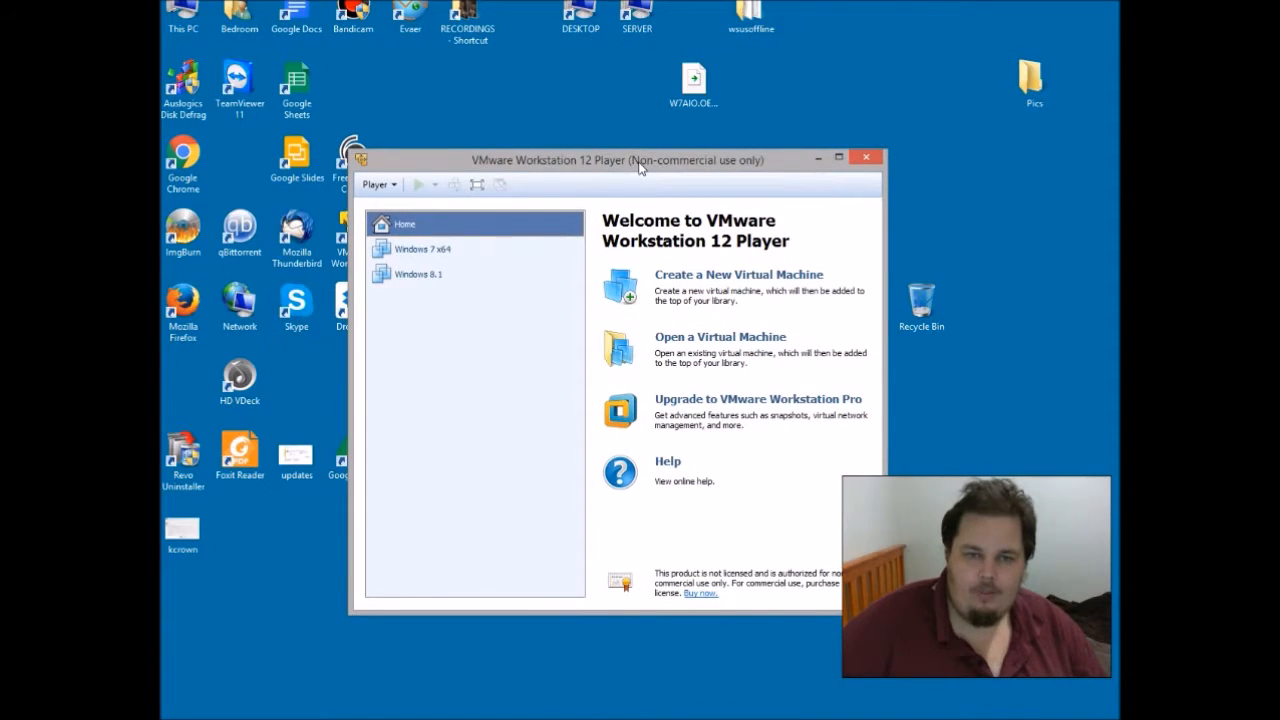
drag(506, 161, 610, 160)
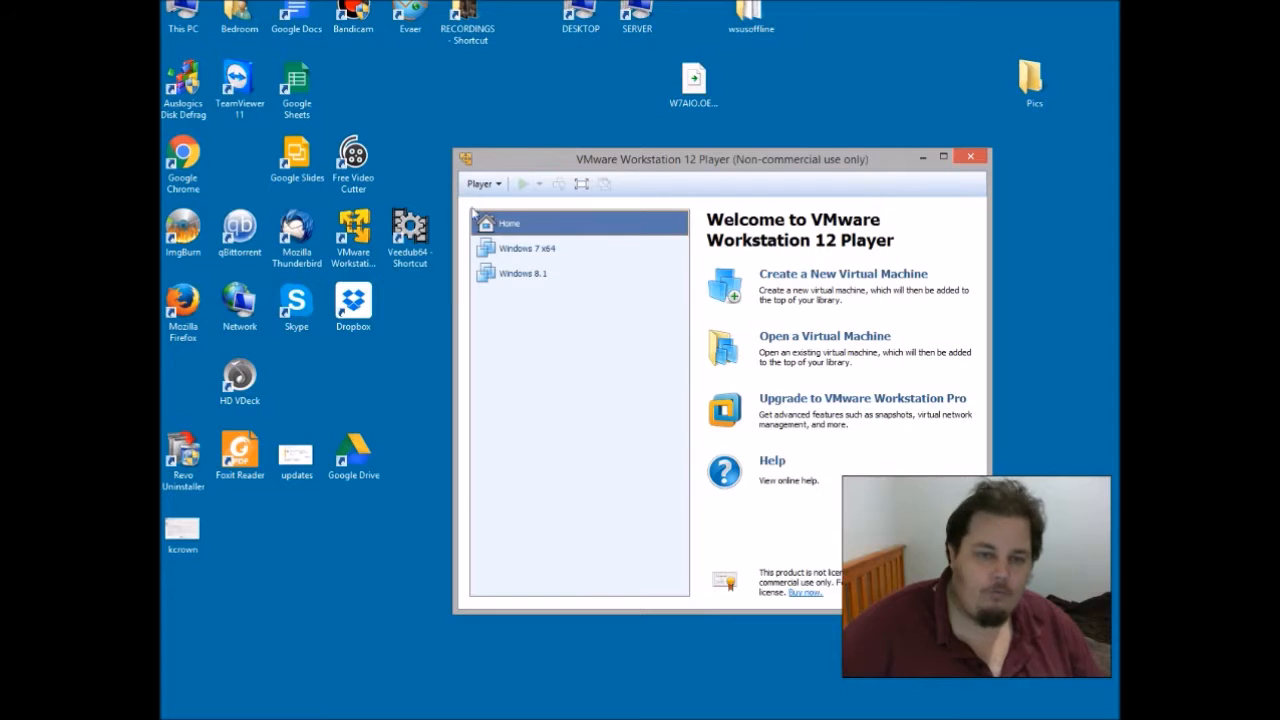
click(380, 232)
drag(608, 165, 522, 160)
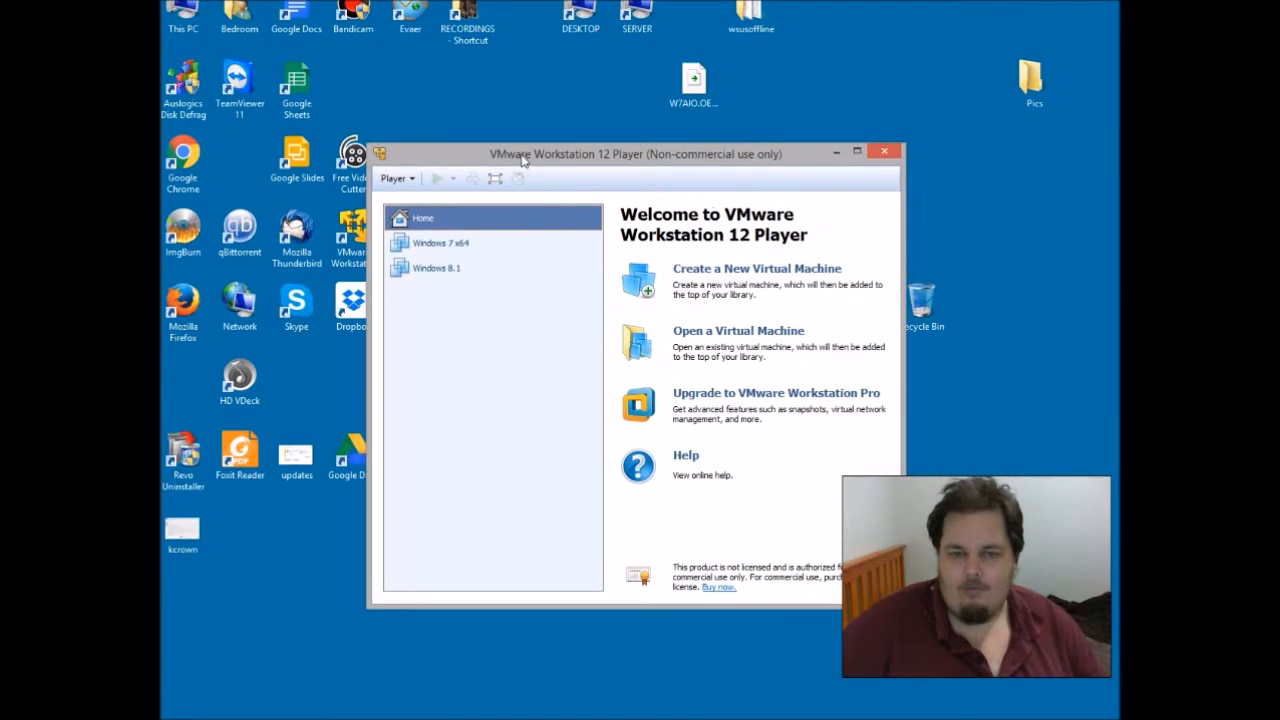
Step: Edit the settings of the Windows 7 x64 virtual machine and change its name to "Windows 7 x86"
click(463, 245)
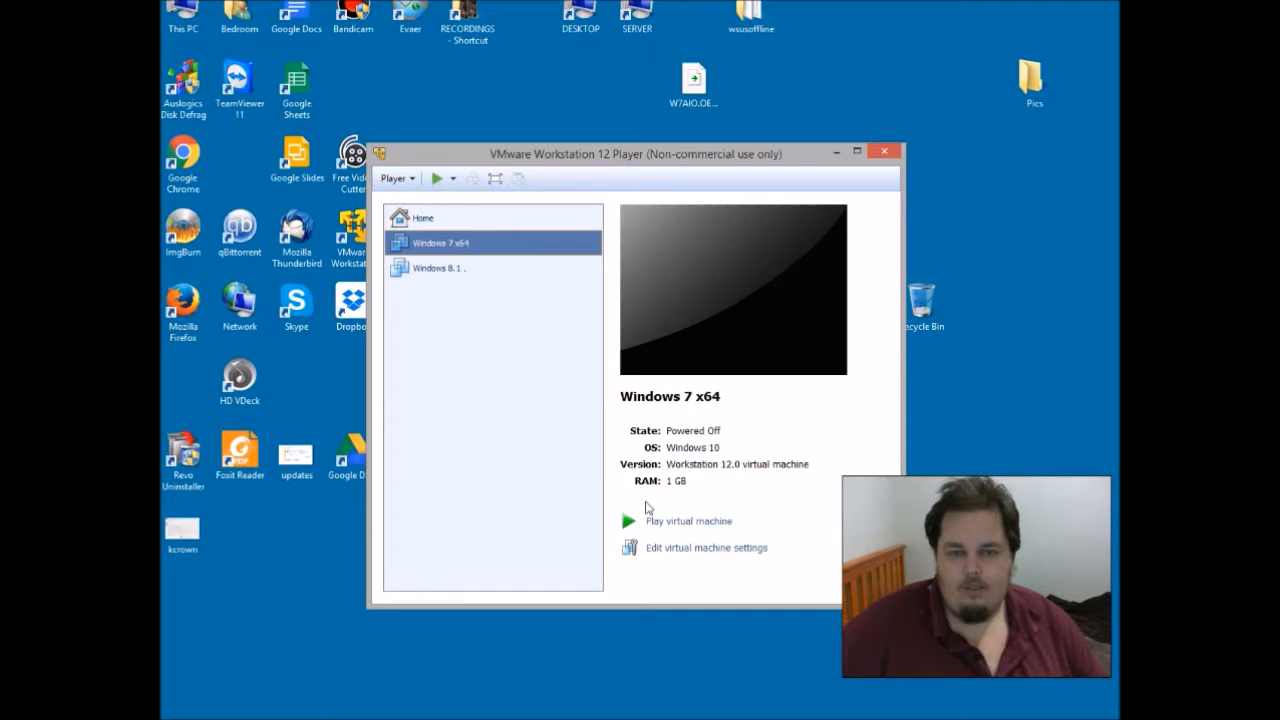
click(664, 552)
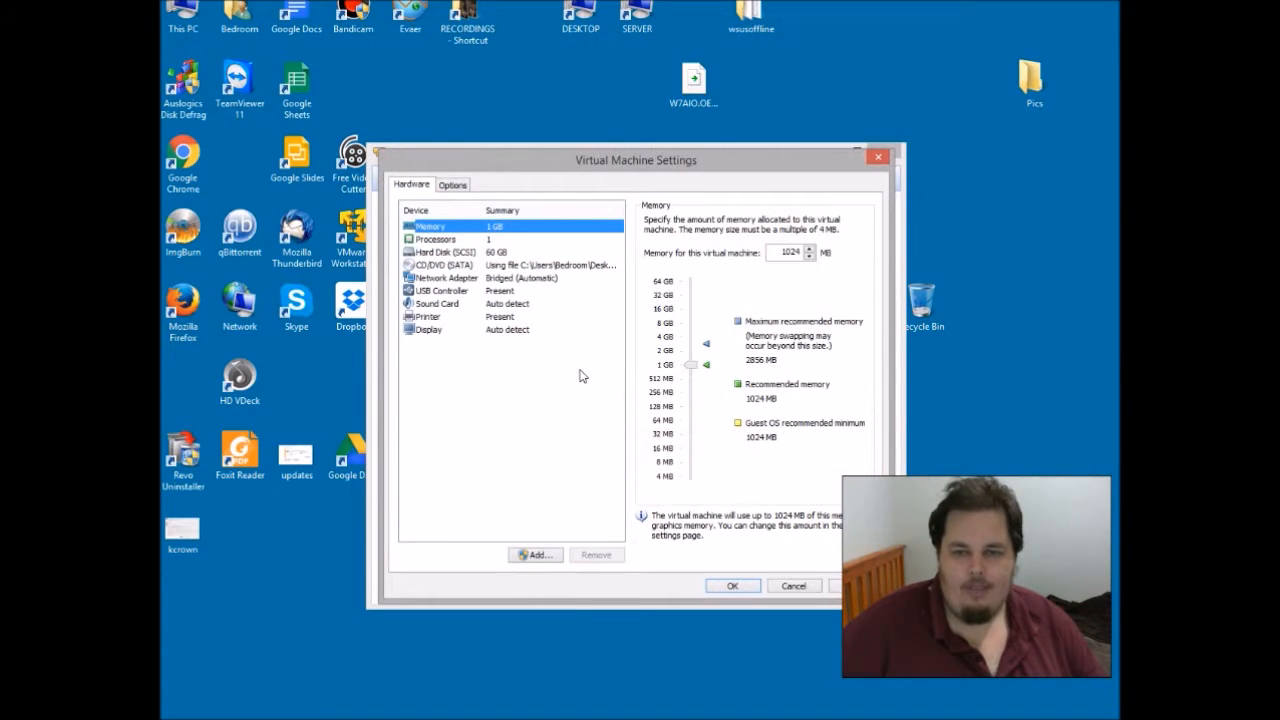
click(453, 186)
click(723, 224)
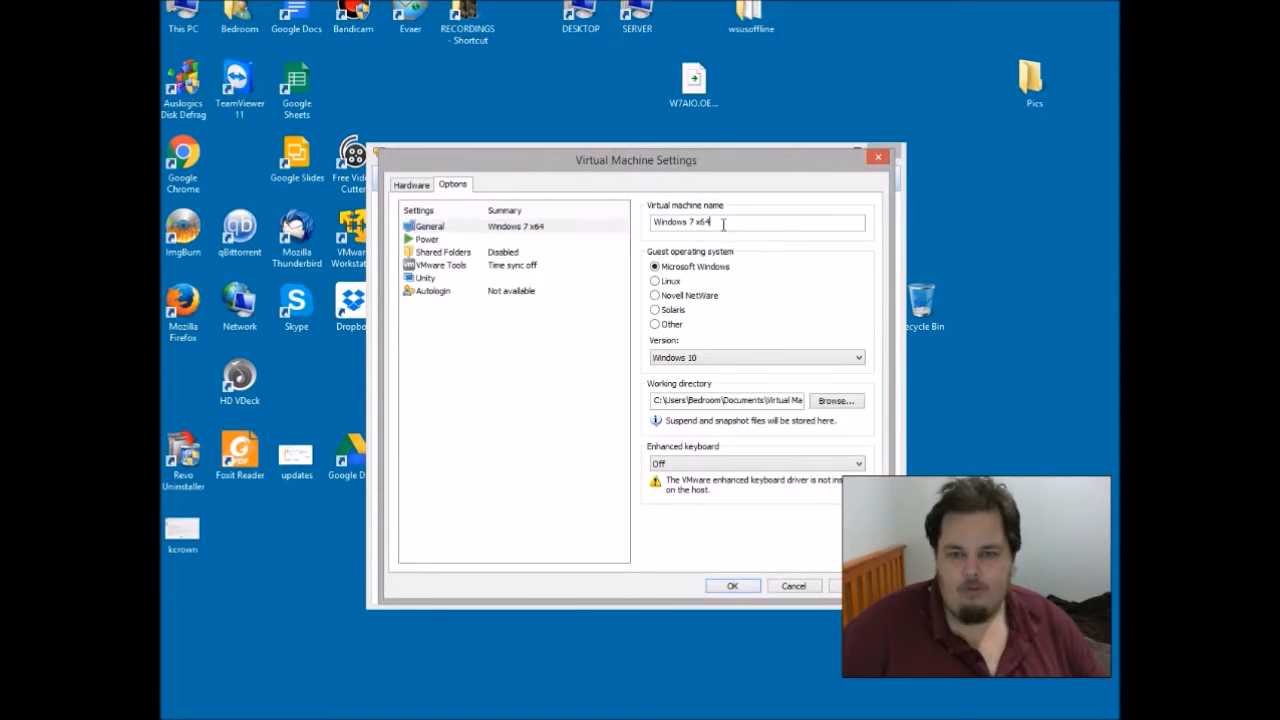
key(BackSpace)
key(BackSpace)
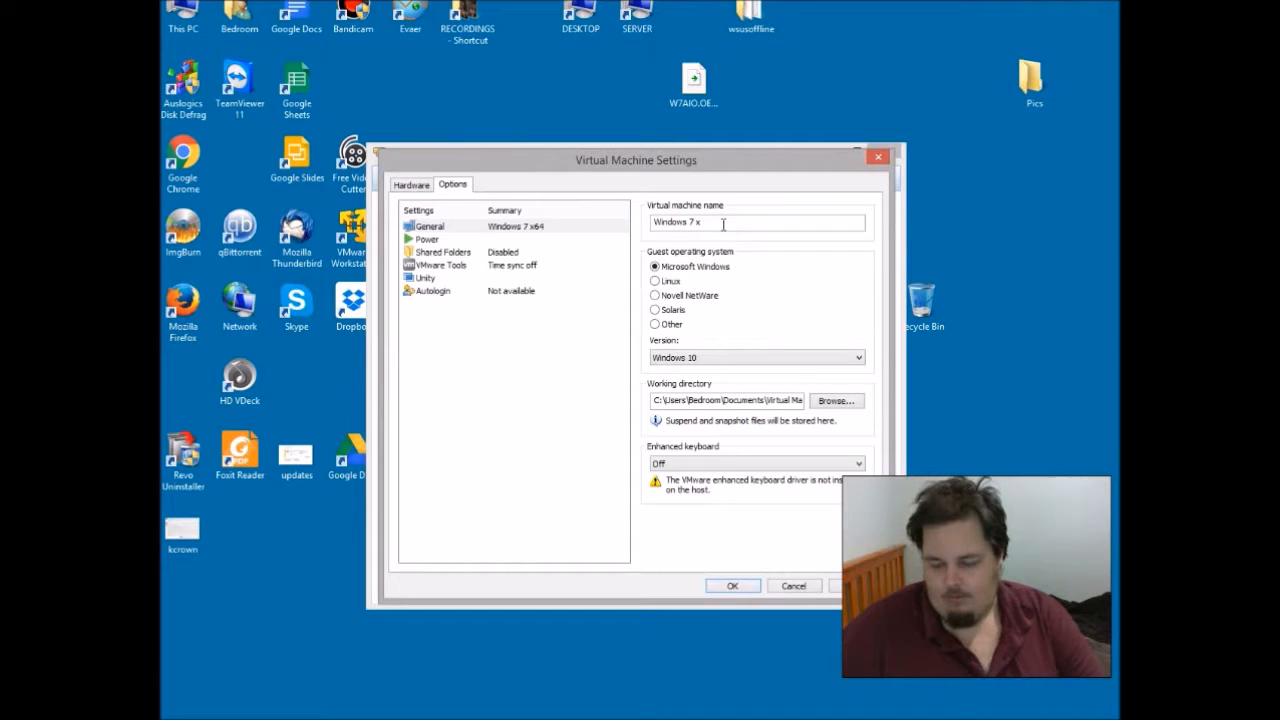
text(86)
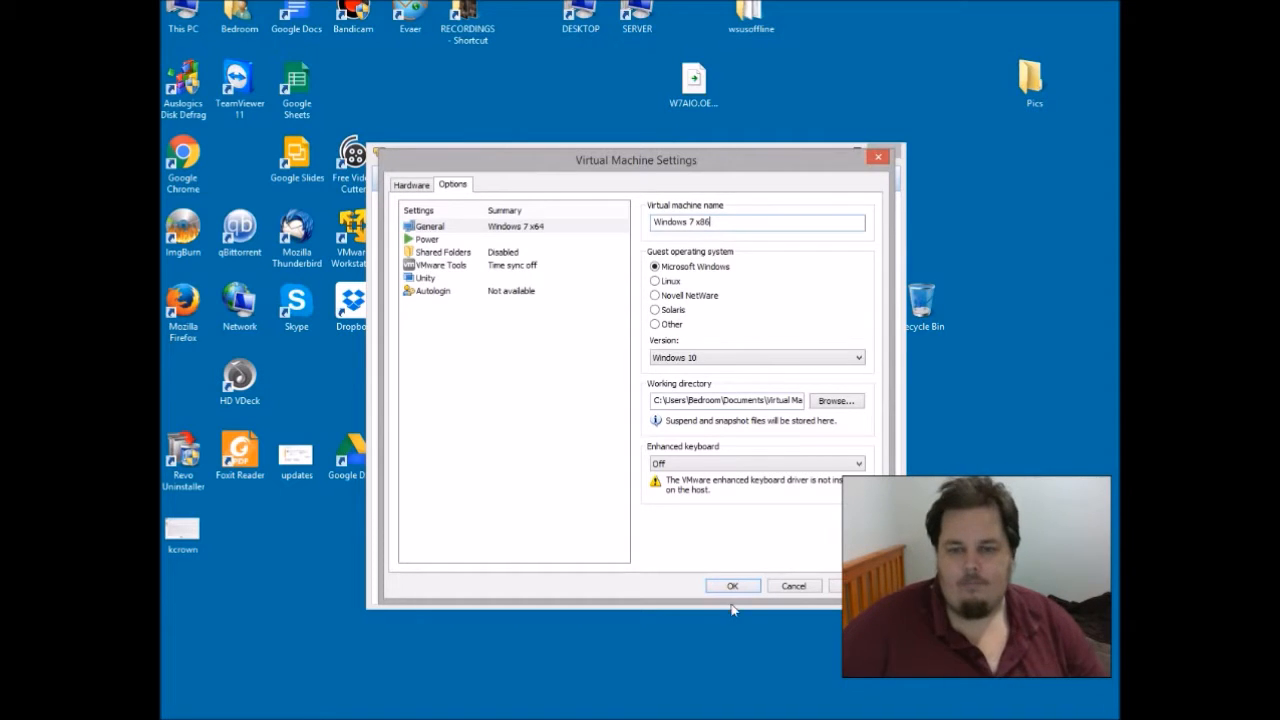
Step: Set the guest operating system version to Windows 7, save the settings and reselect the Windows 7 x86 virtual machine
click(702, 361)
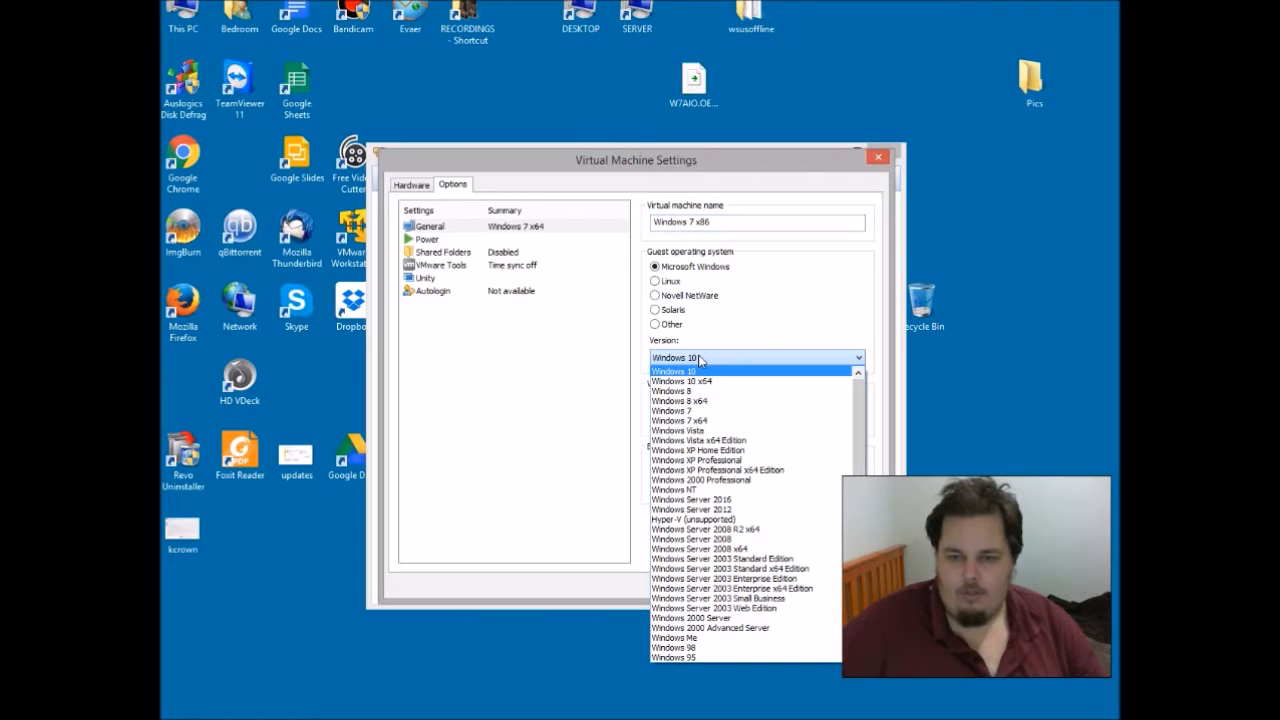
click(695, 411)
click(728, 582)
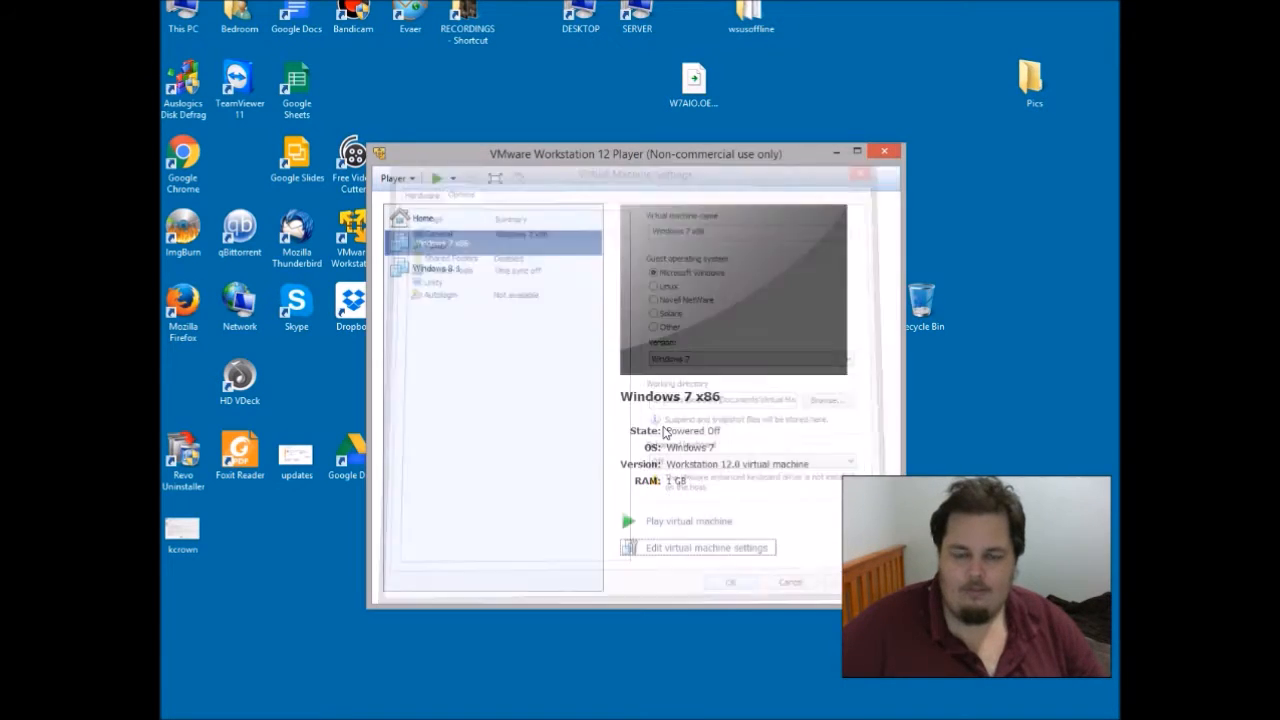
click(460, 267)
click(462, 247)
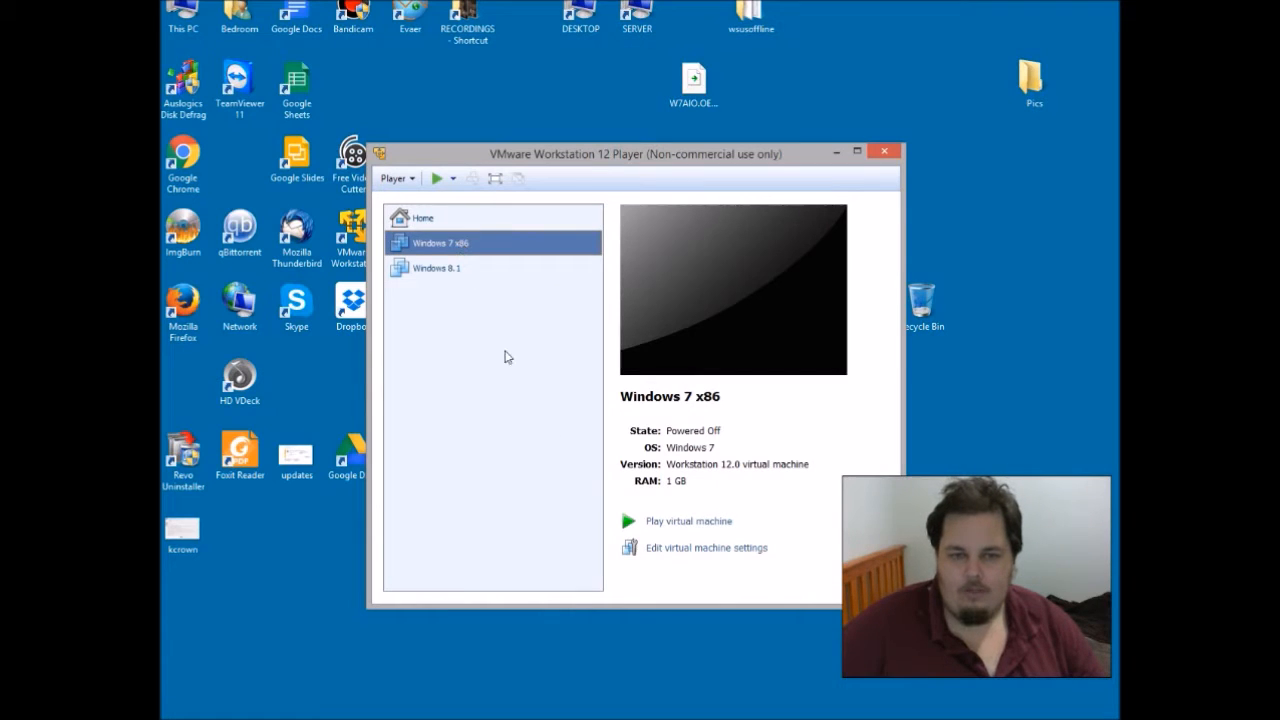
Step: Power on the Windows 7 x86 virtual machine, reposition its window and direct input to the guest desktop
click(655, 522)
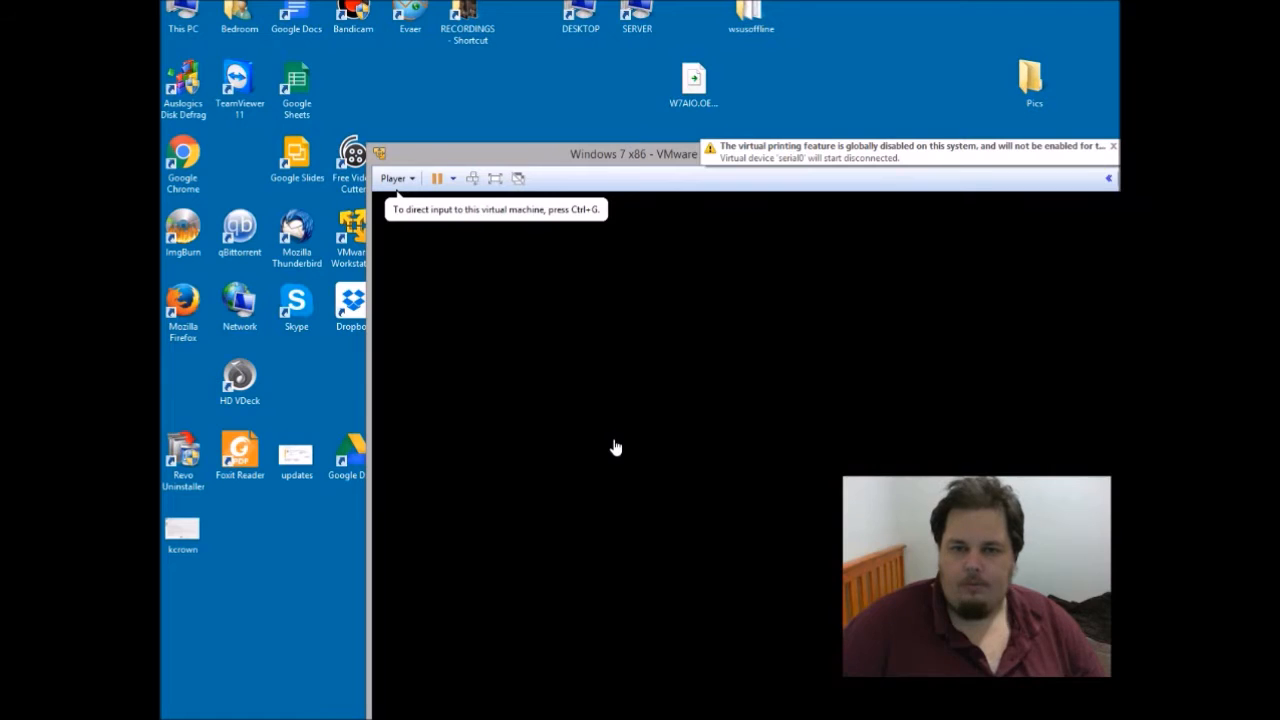
drag(655, 155, 533, 75)
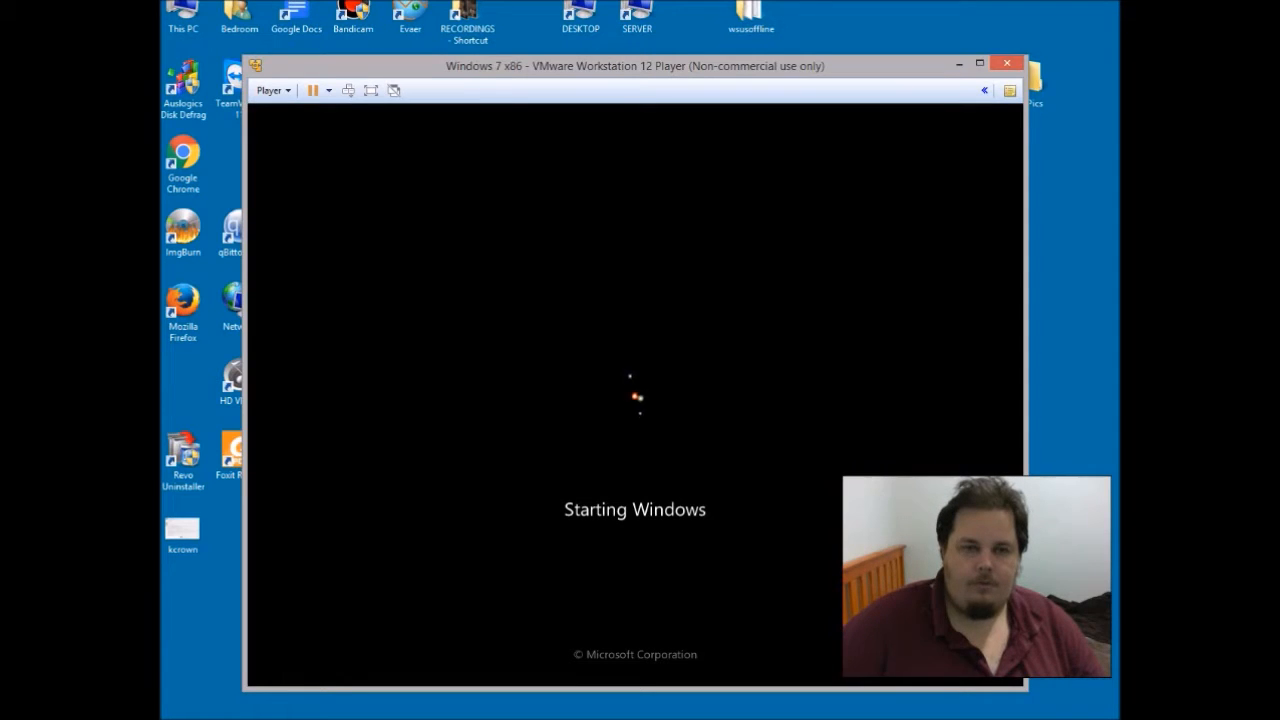
key(shift+Print)
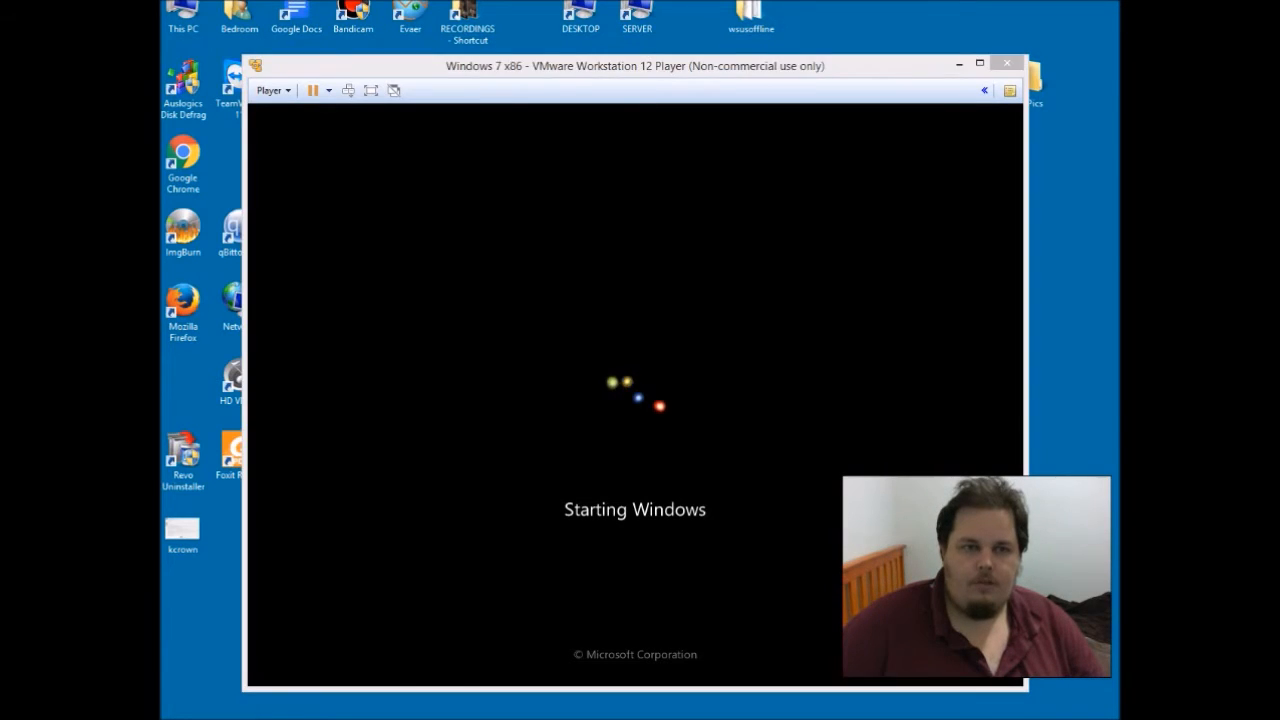
click(329, 147)
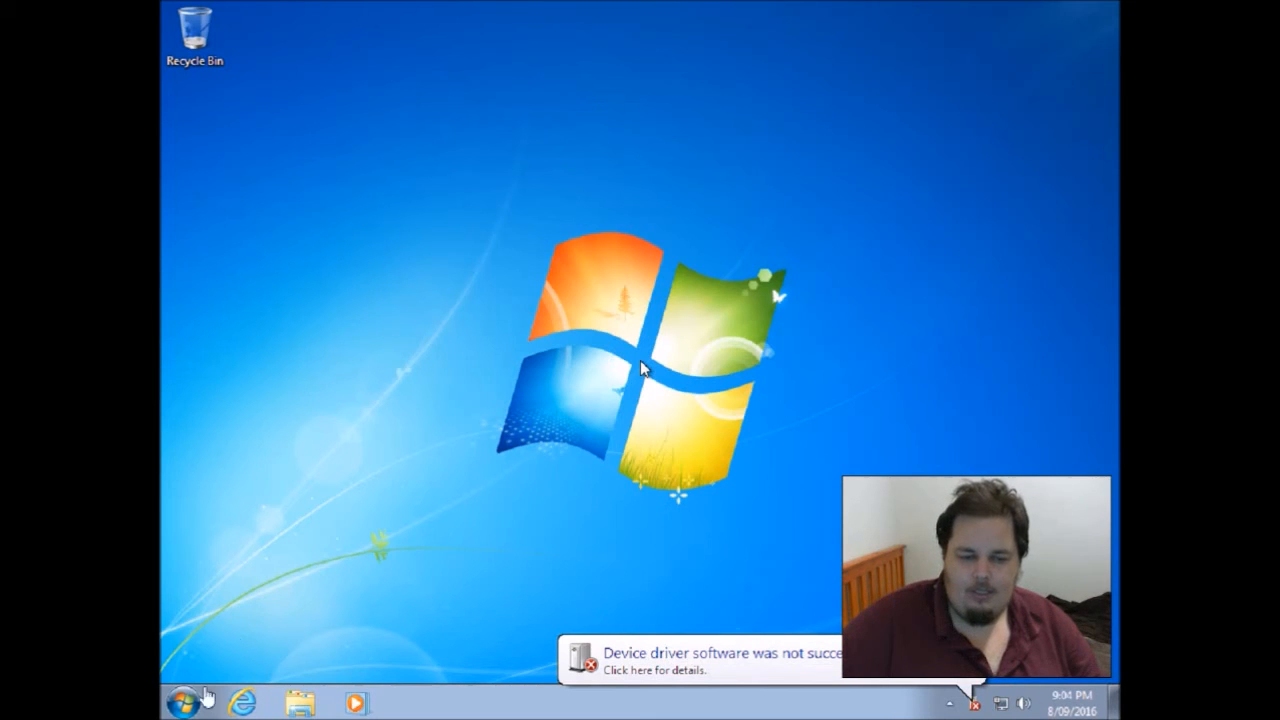
click(186, 703)
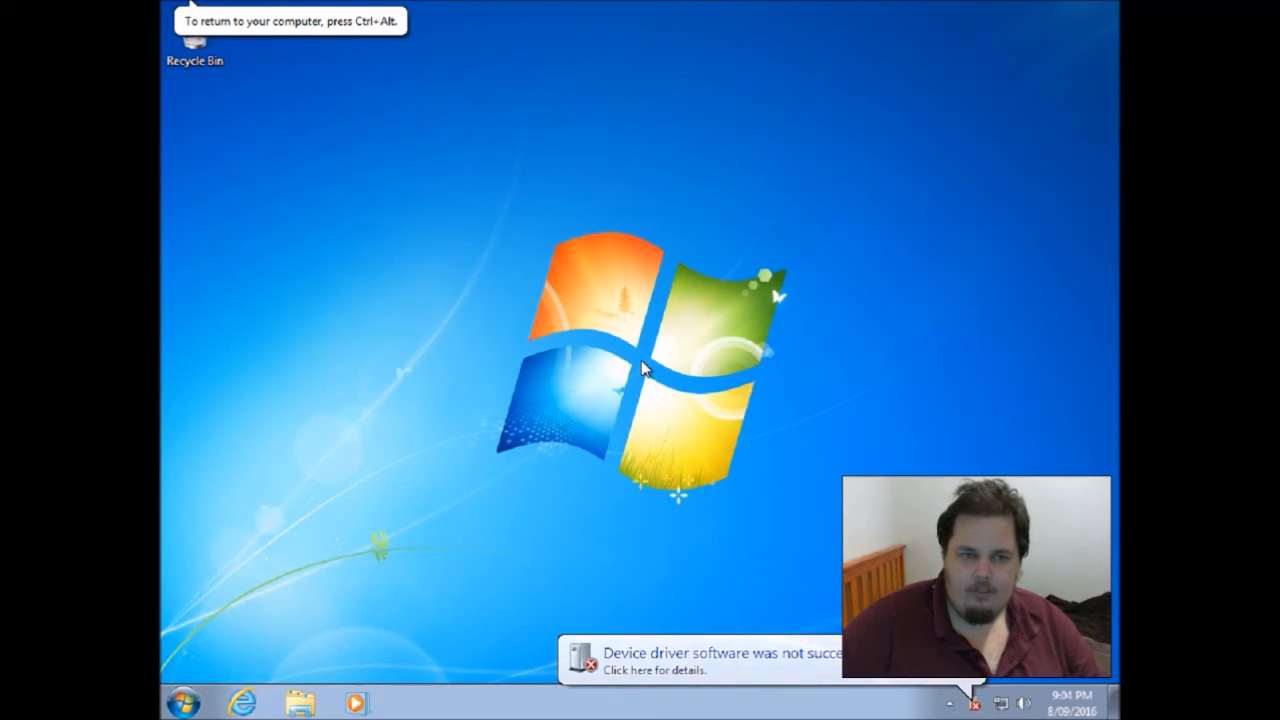